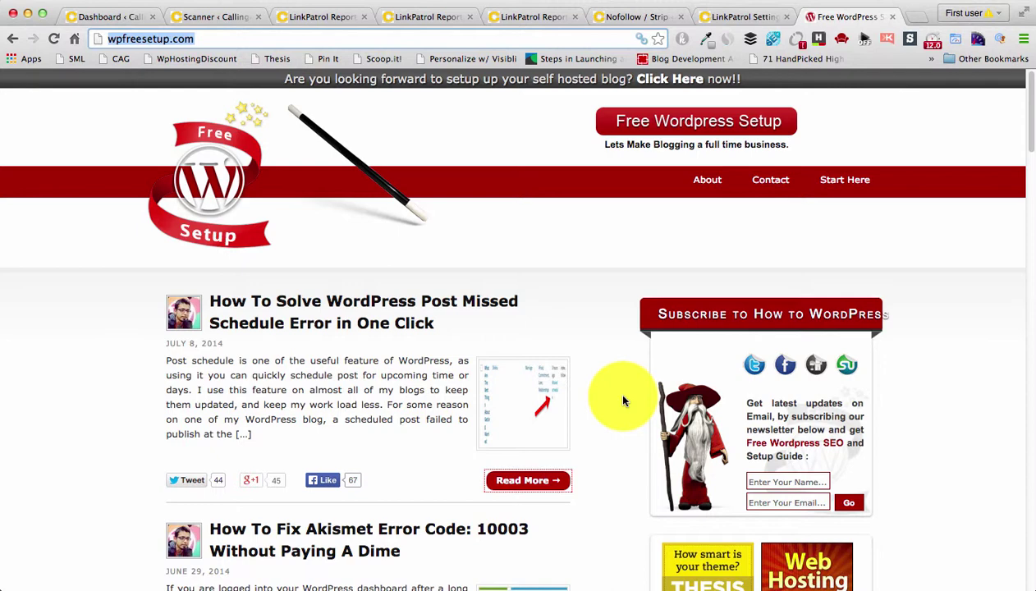
# Step: Switch to the WordPress dashboard and bring up the LinkPatrol plugin's list of sections
pyautogui.click(109, 18)
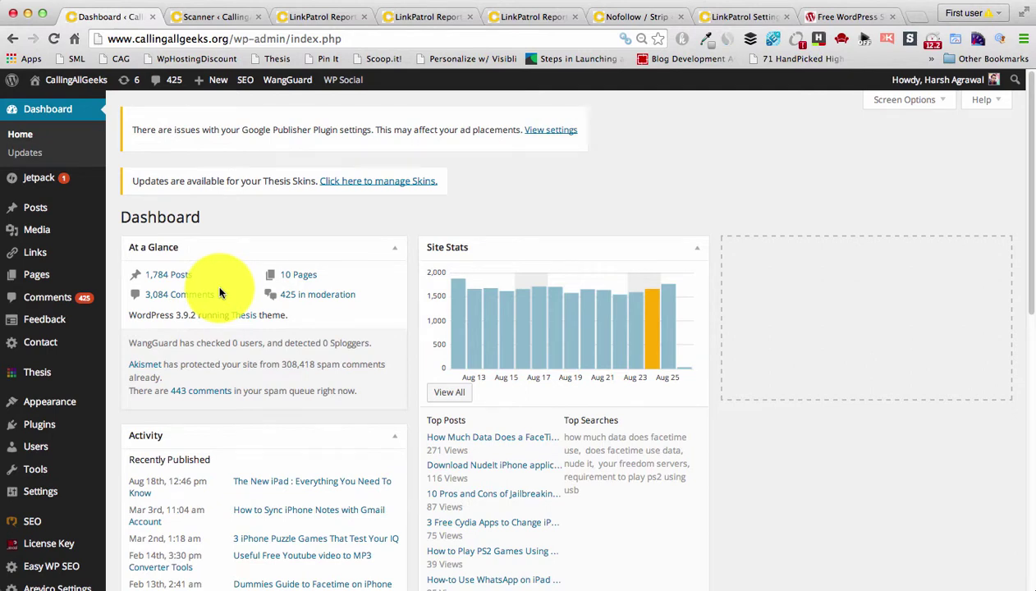
pyautogui.scroll(-5, 219, 293)
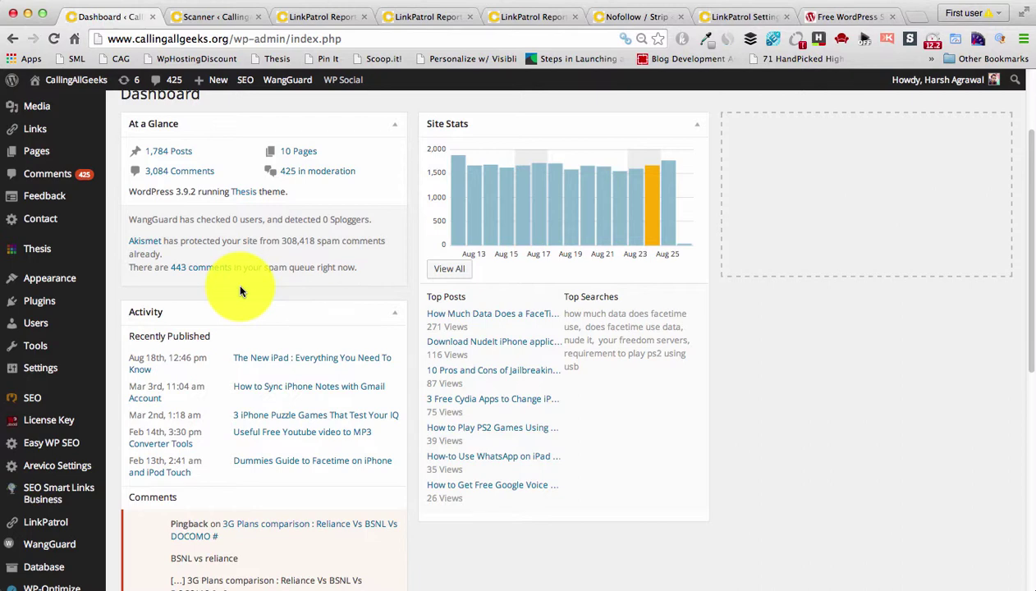
pyautogui.scroll(-1, 169, 334)
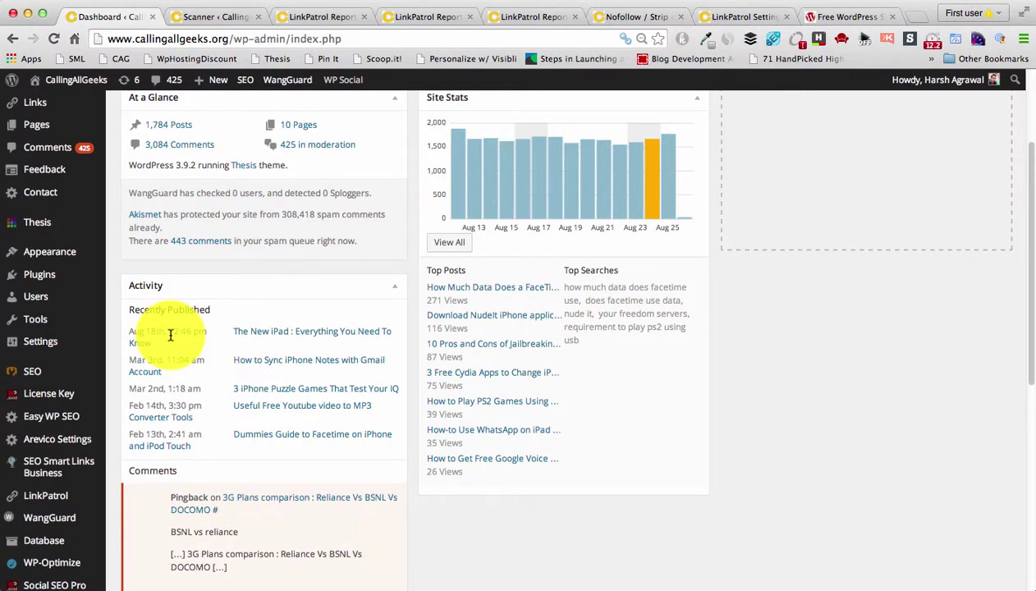
pyautogui.scroll(-2, 170, 334)
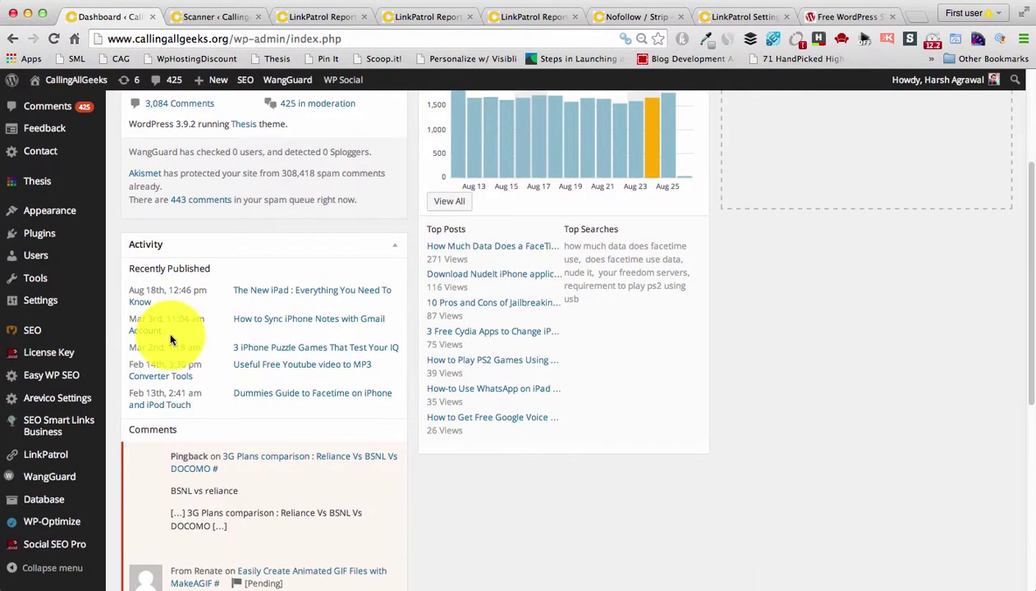
pyautogui.scroll(-5, 168, 333)
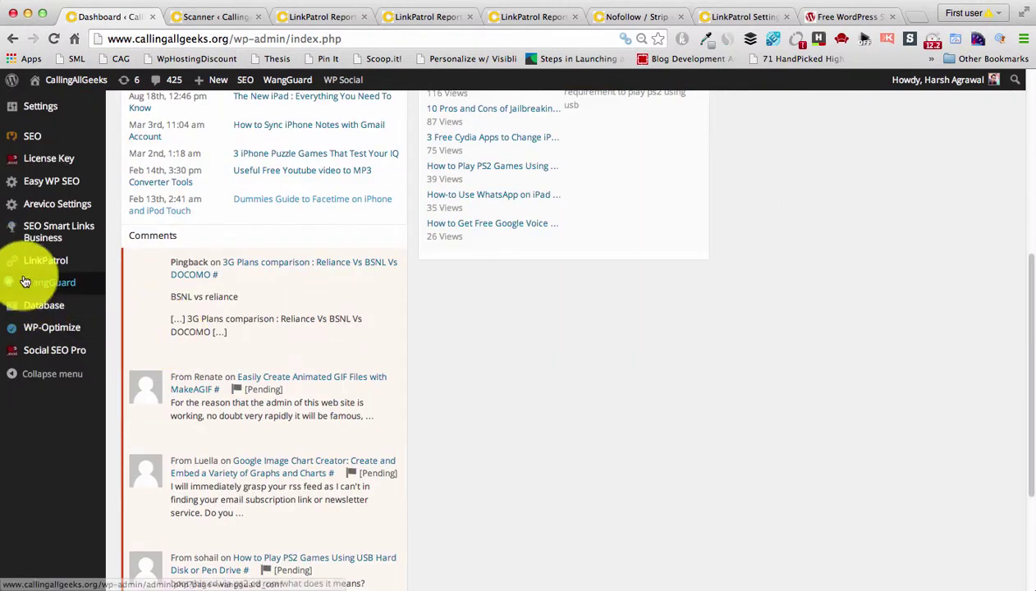
pyautogui.moveTo(41, 265)
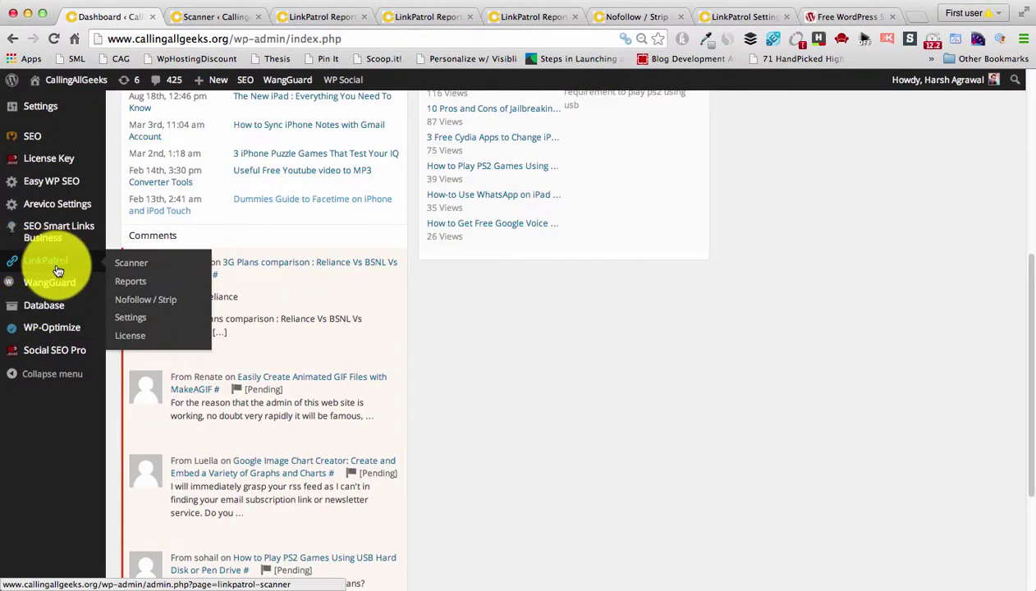
# Step: Open the LinkPatrol scanner and run a scan of the site's content for links
pyautogui.click(211, 18)
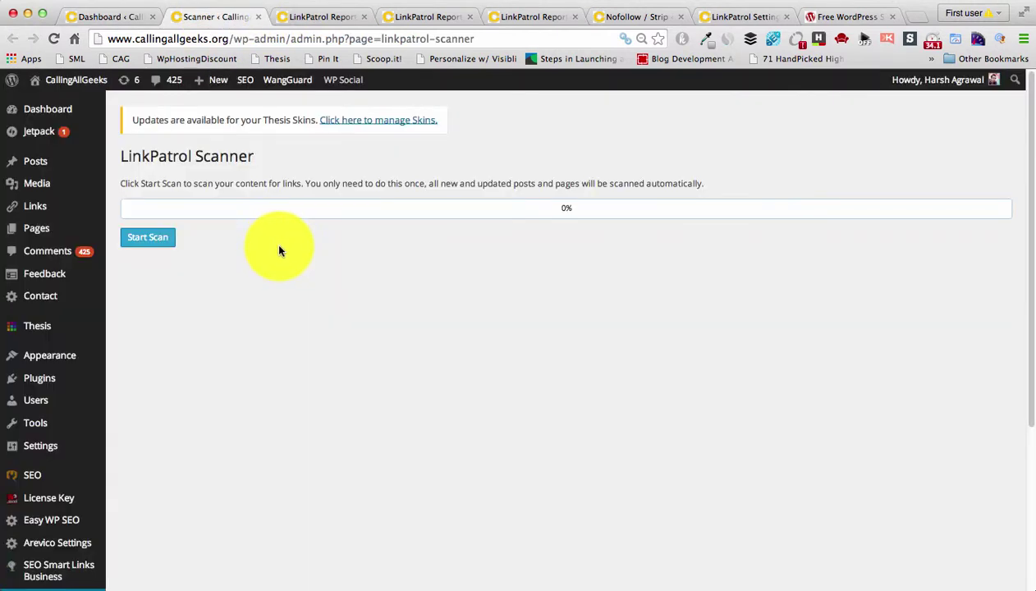
pyautogui.click(162, 239)
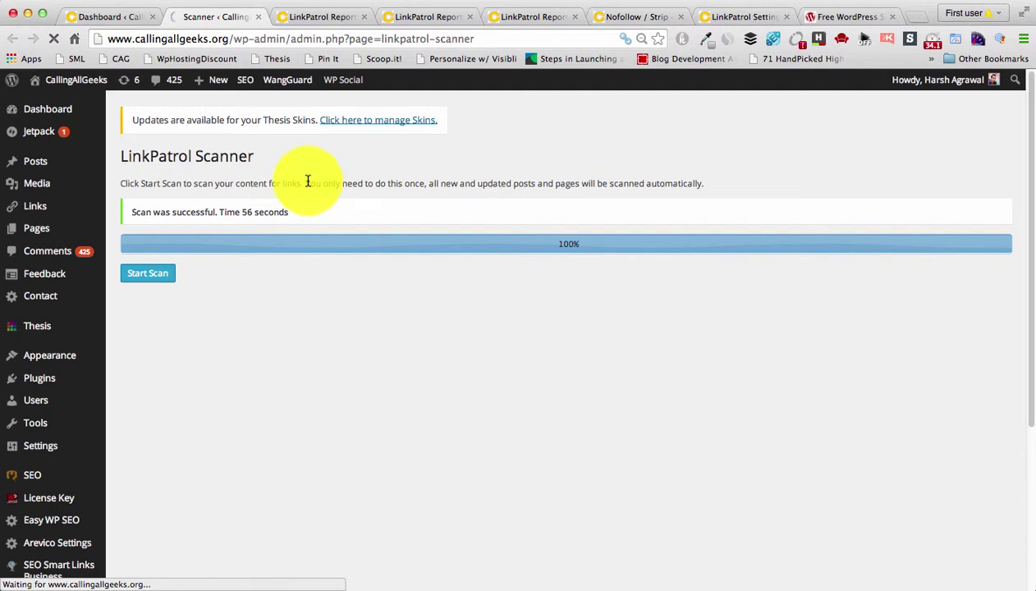
pyautogui.scroll(-5, 212, 232)
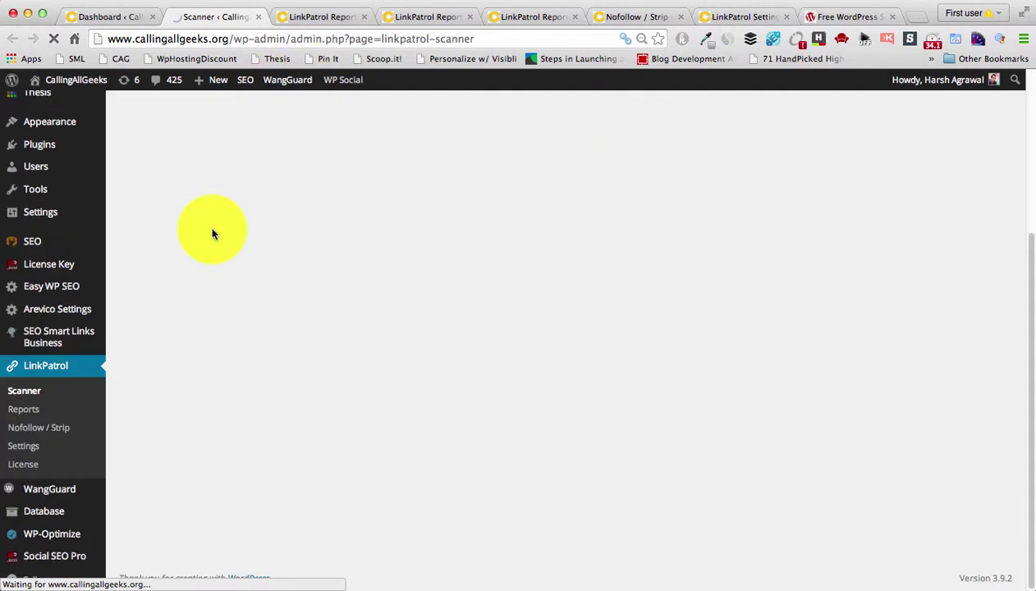
# Step: Examine the LinkPatrol reports dashboard, covering link stats, internal versus external links, most linked domains and authors with most links per post
pyautogui.click(323, 18)
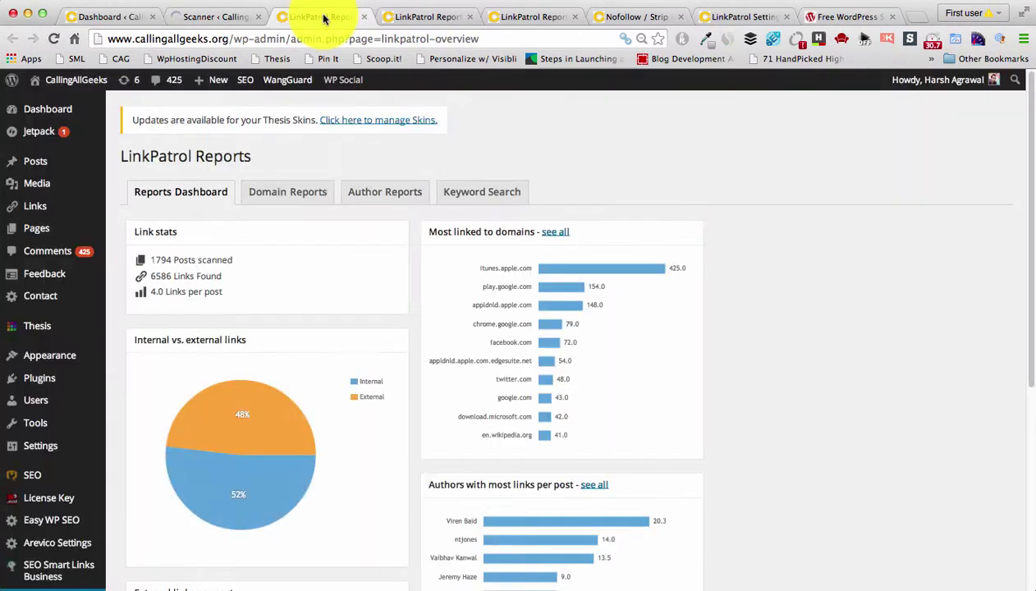
pyautogui.scroll(-1, 359, 134)
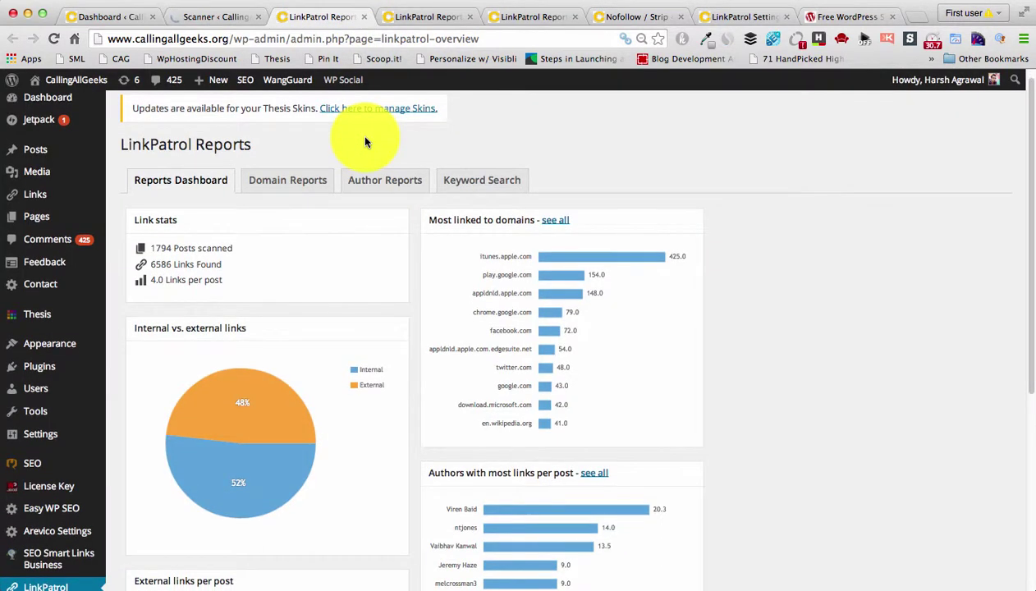
pyautogui.scroll(-2, 366, 142)
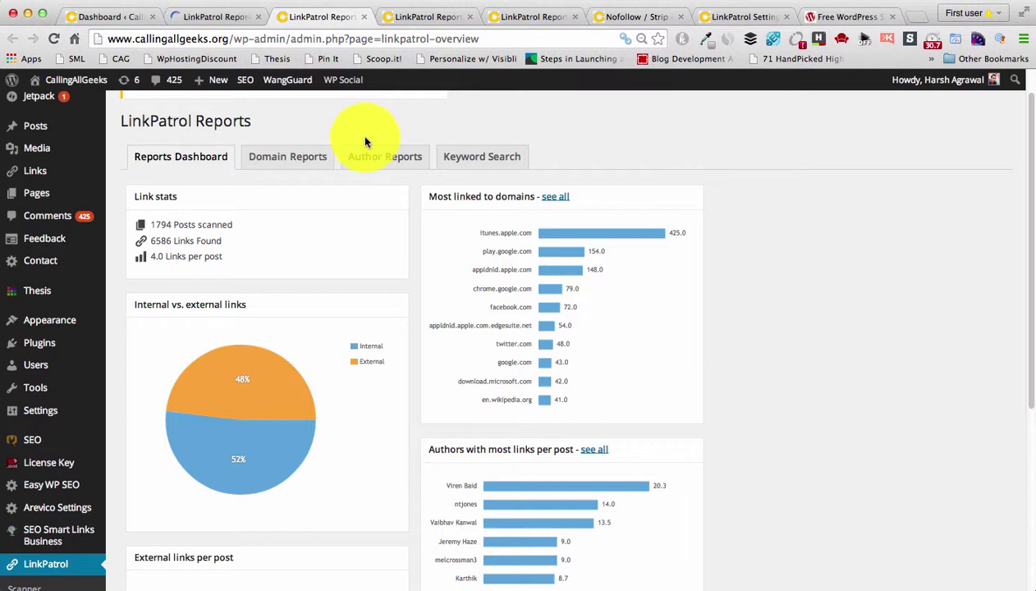
pyautogui.scroll(-1, 366, 143)
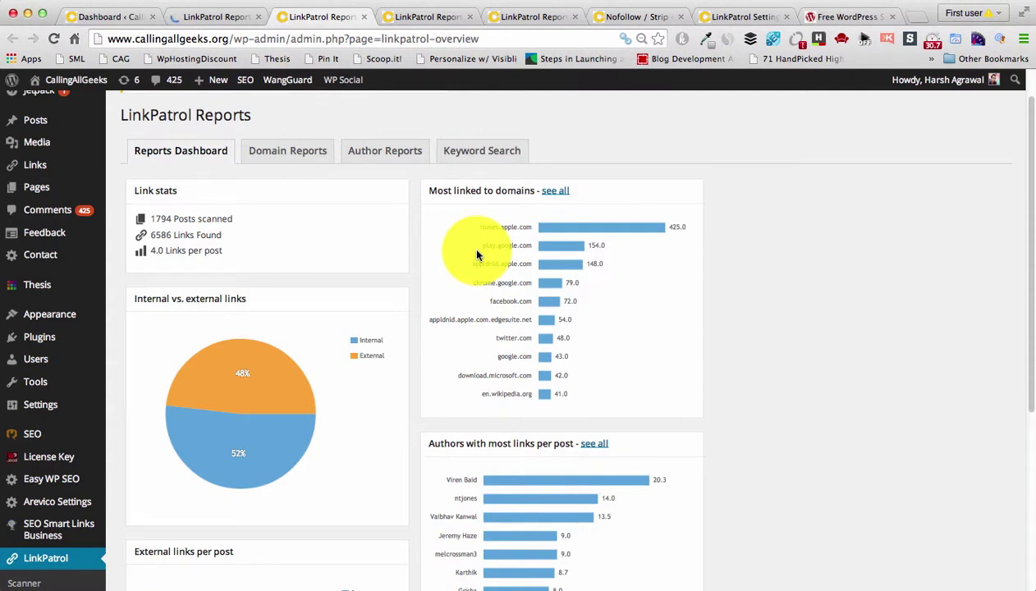
pyautogui.scroll(-5, 477, 255)
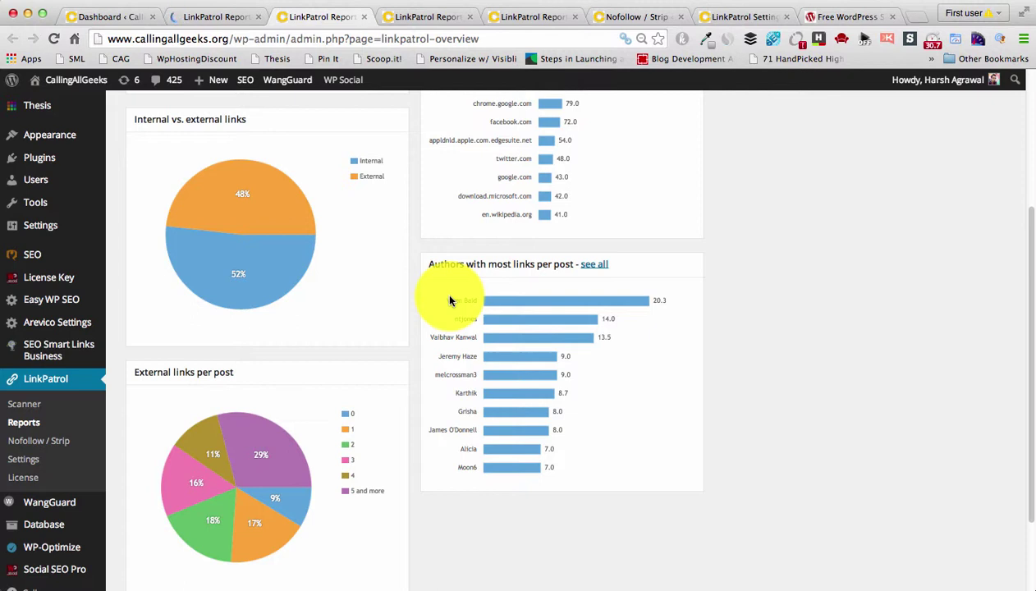
pyautogui.scroll(-1, 448, 303)
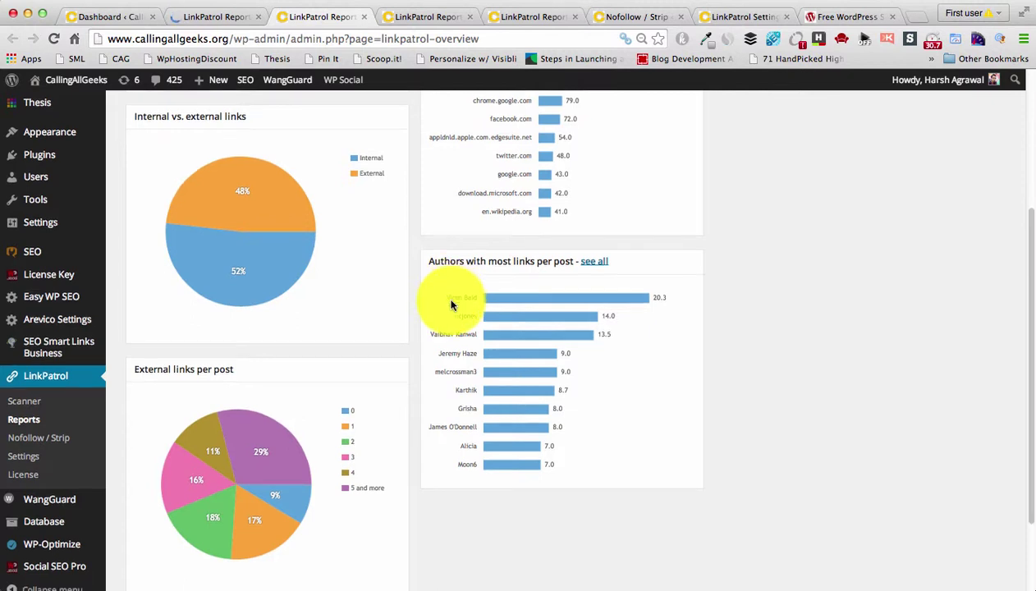
pyautogui.scroll(5, 446, 308)
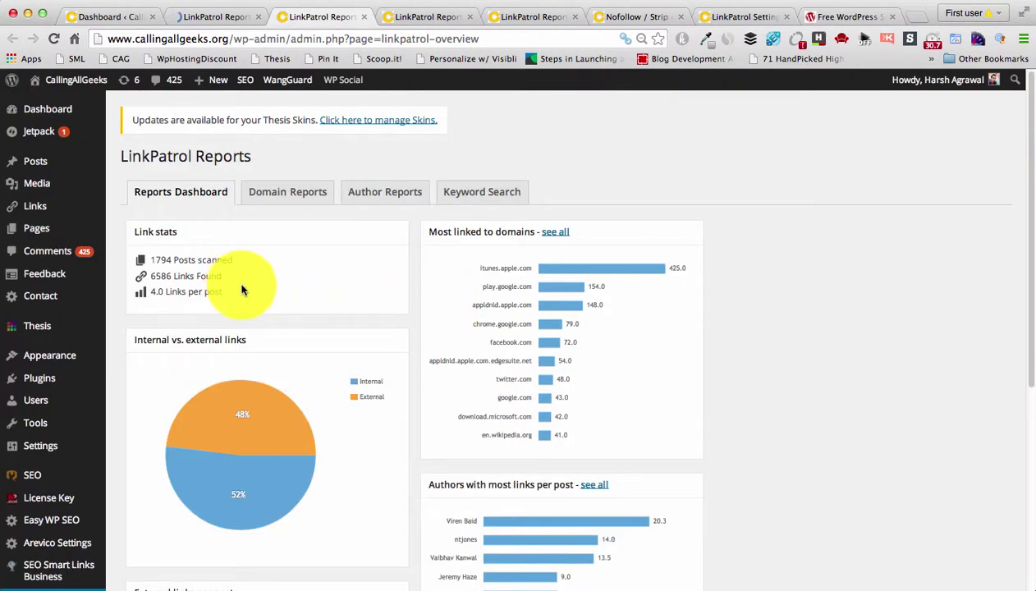
pyautogui.moveTo(242, 261); pyautogui.dragTo(153, 259)
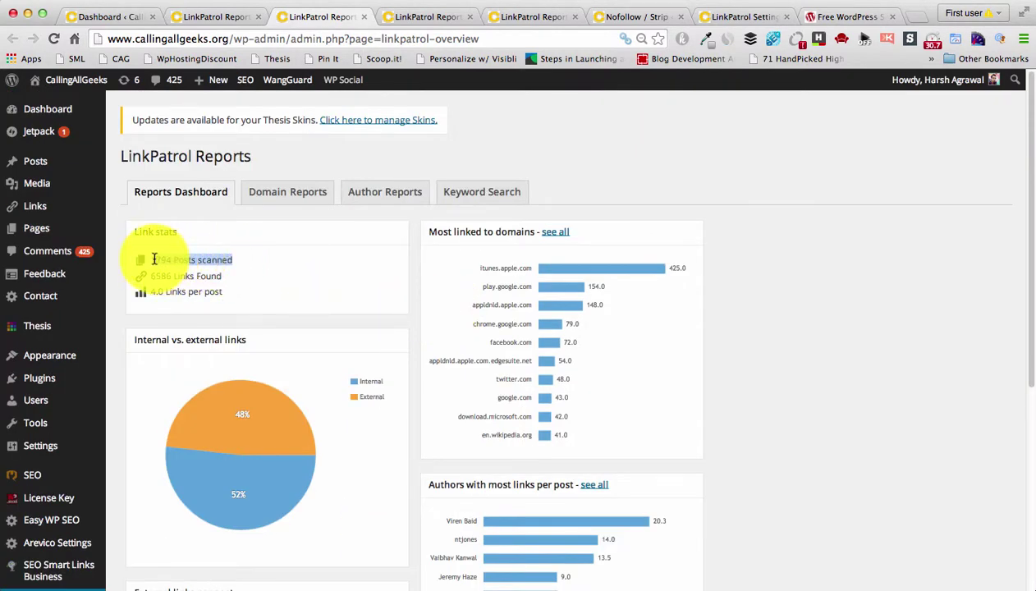
pyautogui.click(215, 268)
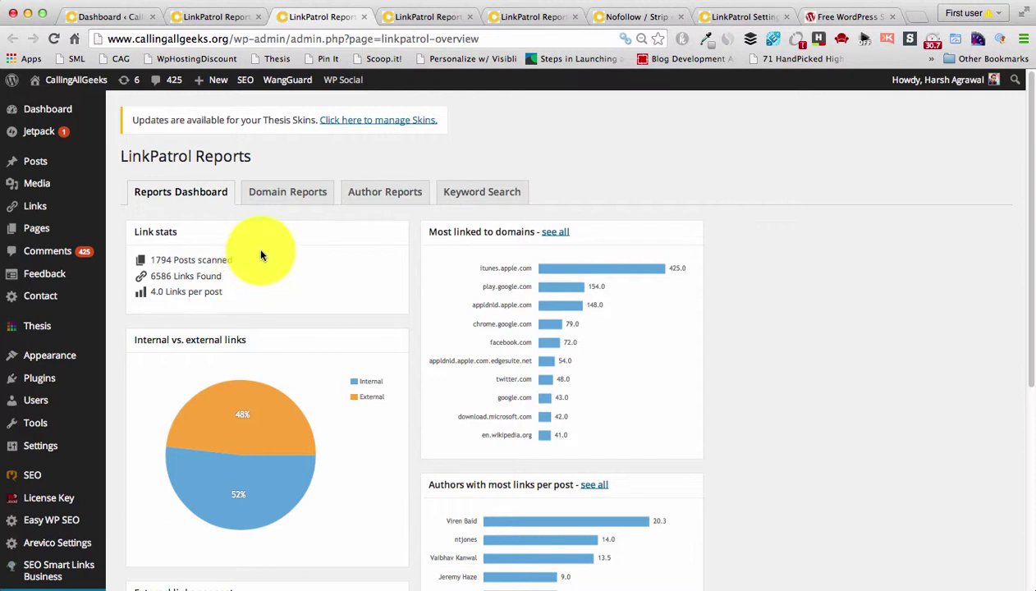
# Step: Open the LinkPatrol domain reports and check how many posts link to itunes.apple.com
pyautogui.click(414, 16)
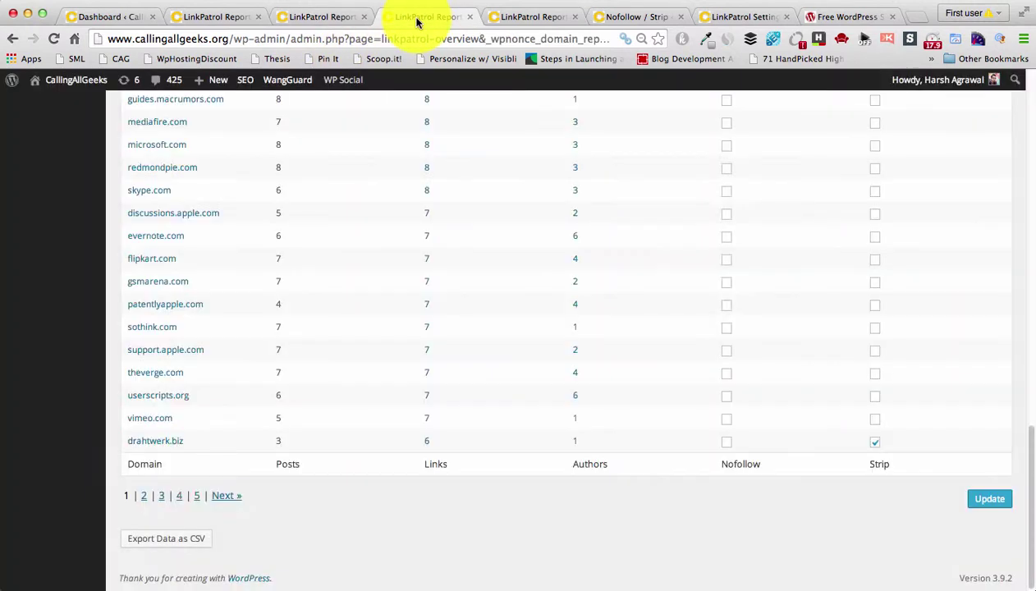
pyautogui.scroll(15, 384, 223)
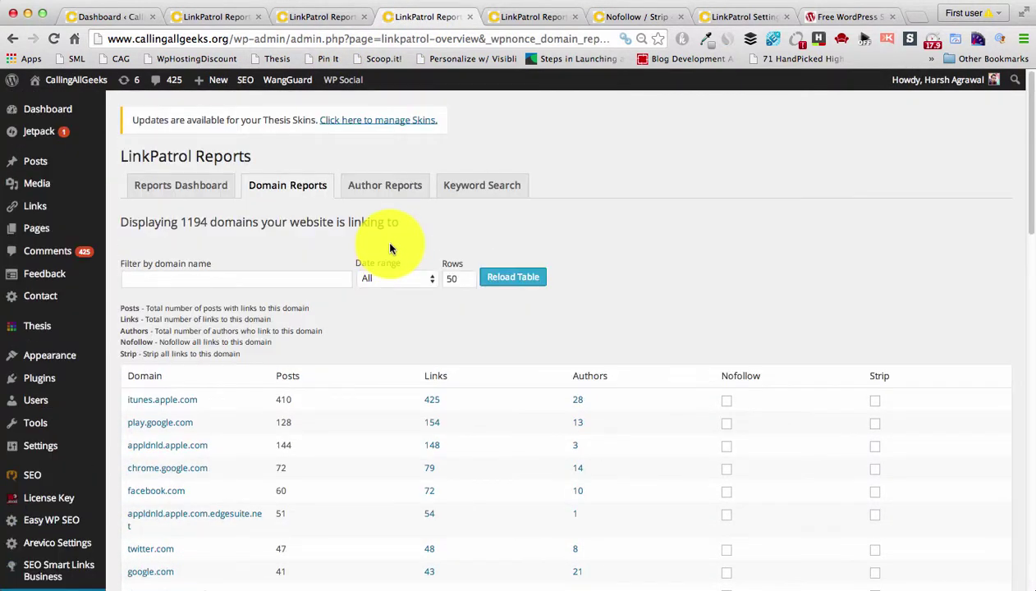
pyautogui.click(312, 17)
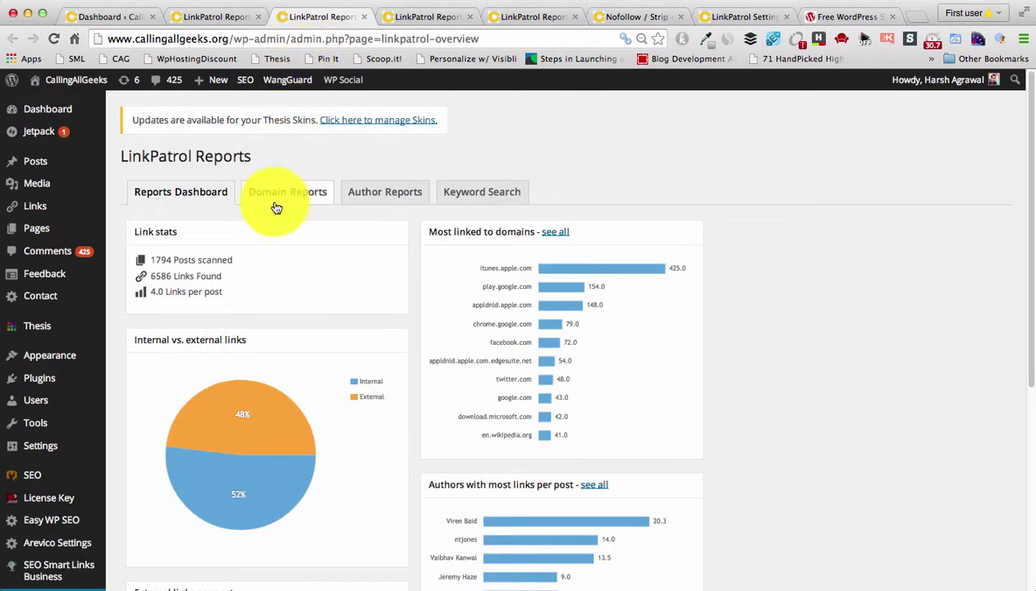
pyautogui.click(416, 18)
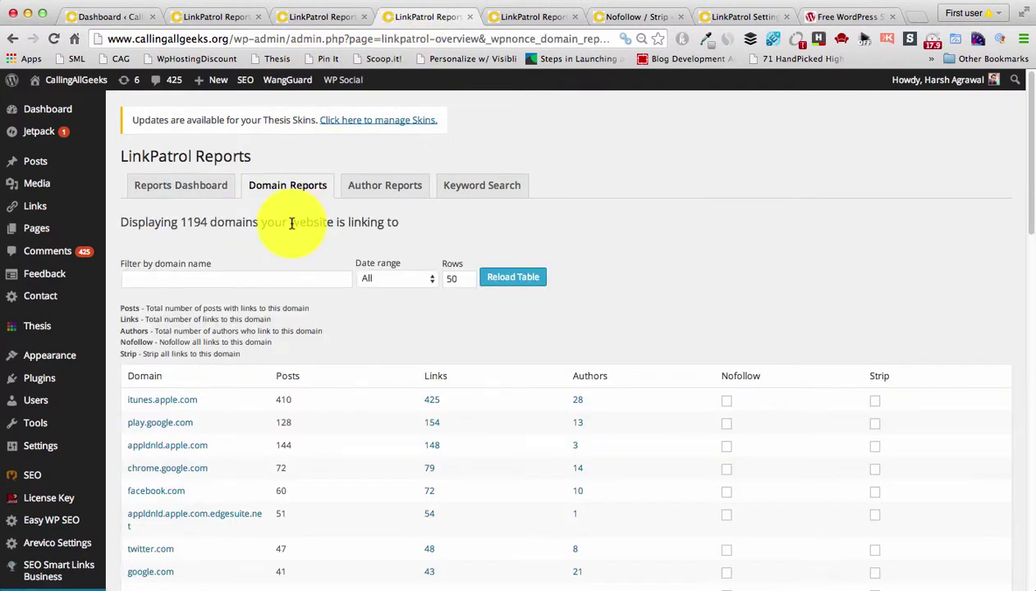
pyautogui.scroll(-5, 291, 224)
pyautogui.scroll(2, 291, 225)
pyautogui.scroll(-1, 291, 229)
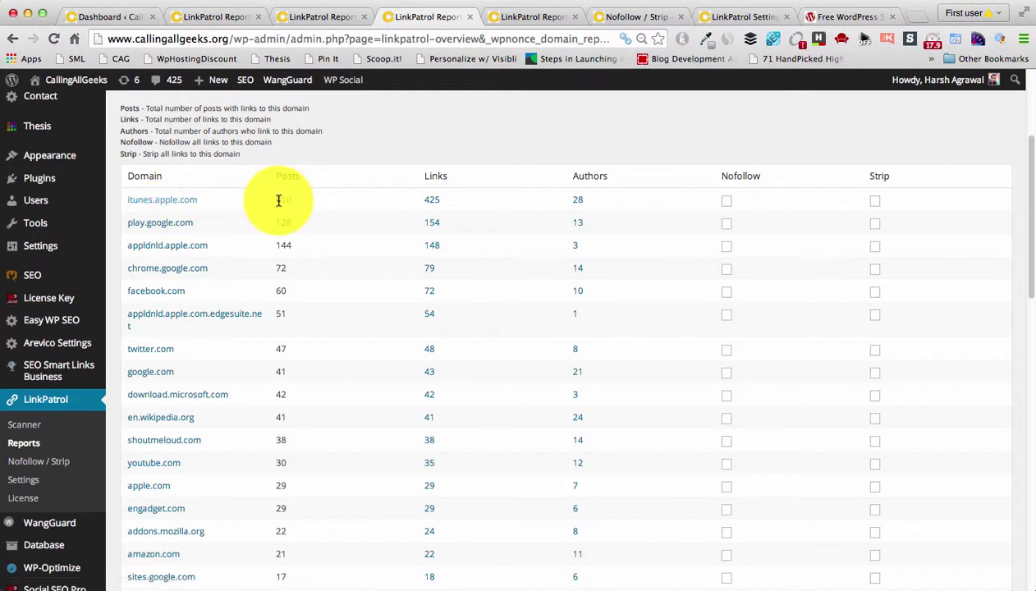
pyautogui.doubleClick(290, 201)
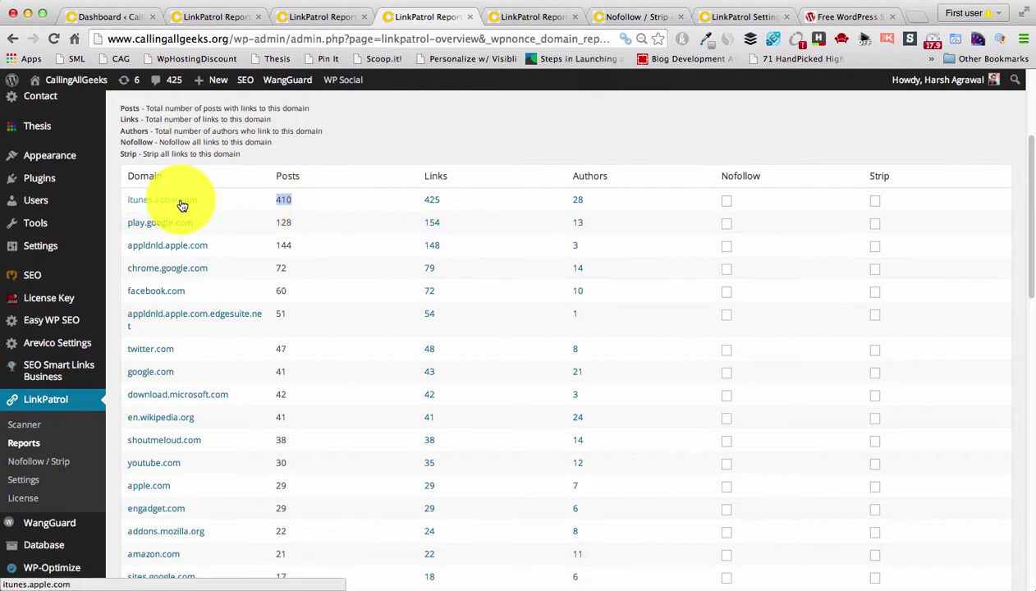
# Step: Open the itunes.apple.com links report in a separate tab placed directly after the domain reports tab, and return to the domain reports
pyautogui.keyDown('super'); pyautogui.click(431, 201); pyautogui.keyUp('super')
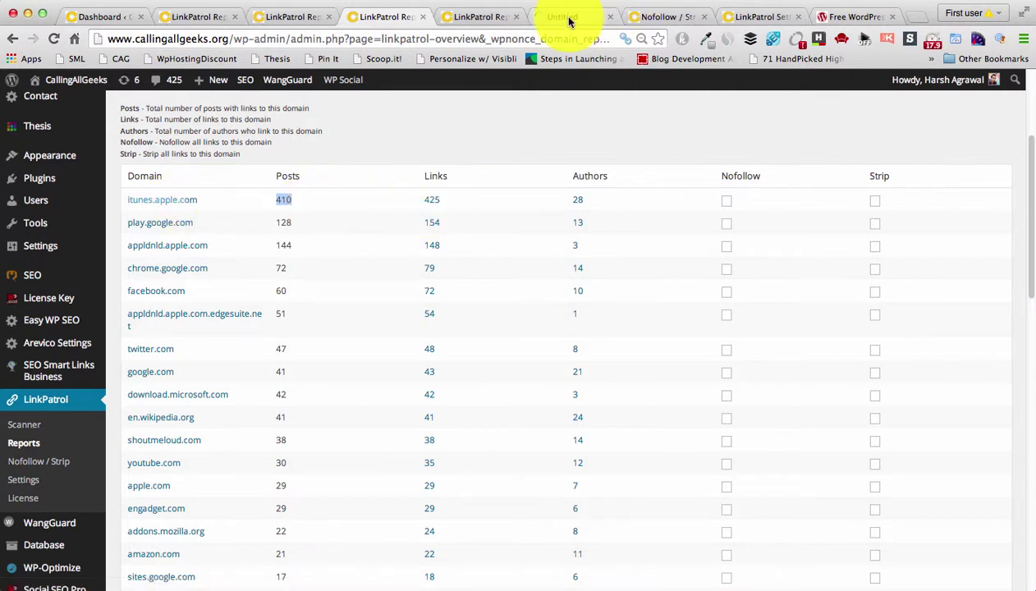
pyautogui.moveTo(569, 22); pyautogui.dragTo(428, 23)
pyautogui.click(393, 23)
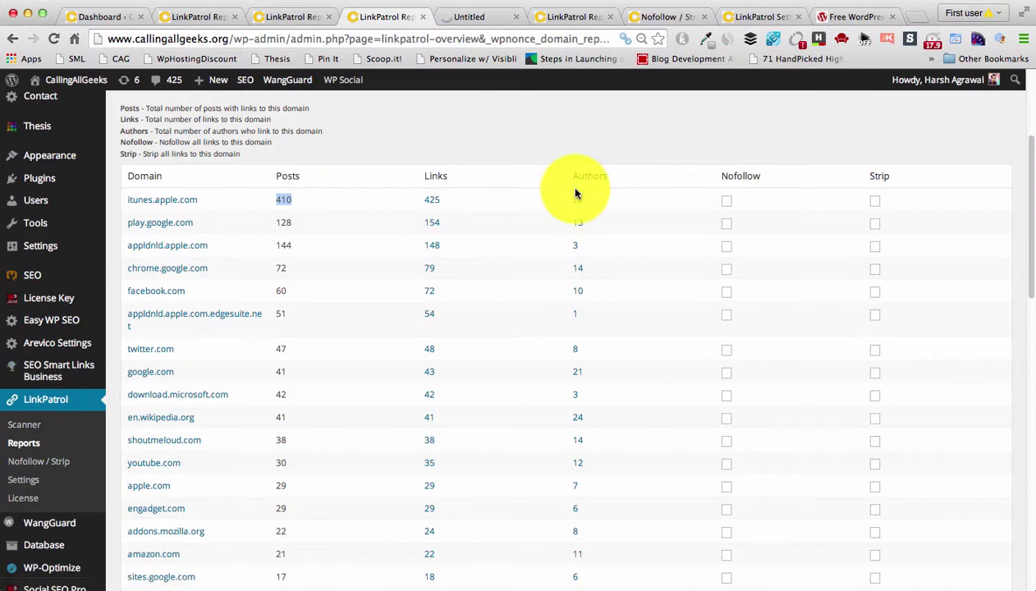
# Step: Mark discussions.apple.com as Nofollow in the domain table and toggle the Strip option for drahtwerk.biz
pyautogui.scroll(-10, 575, 193)
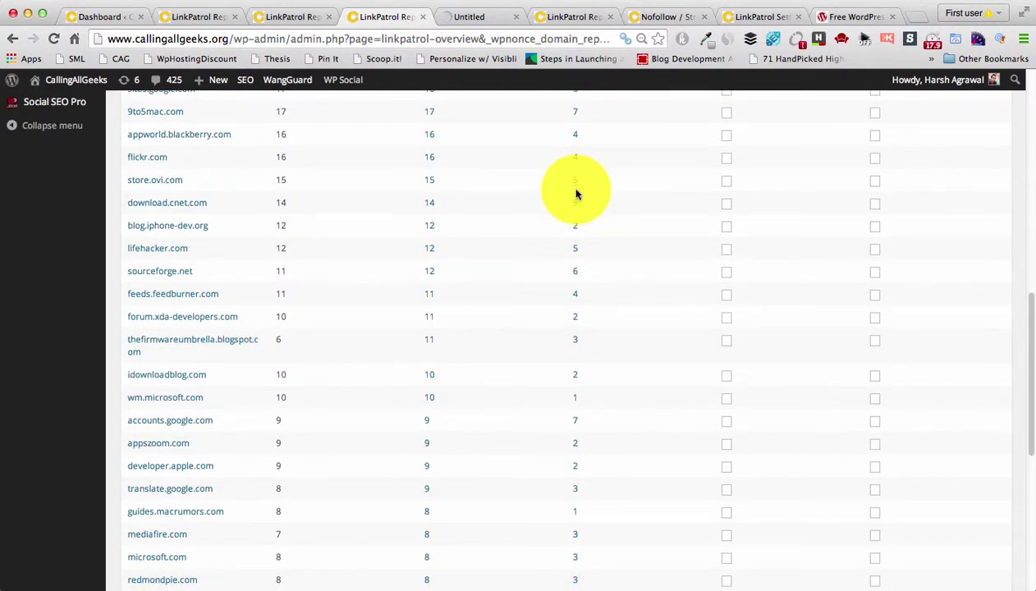
pyautogui.scroll(-1, 575, 194)
pyautogui.scroll(-6, 576, 194)
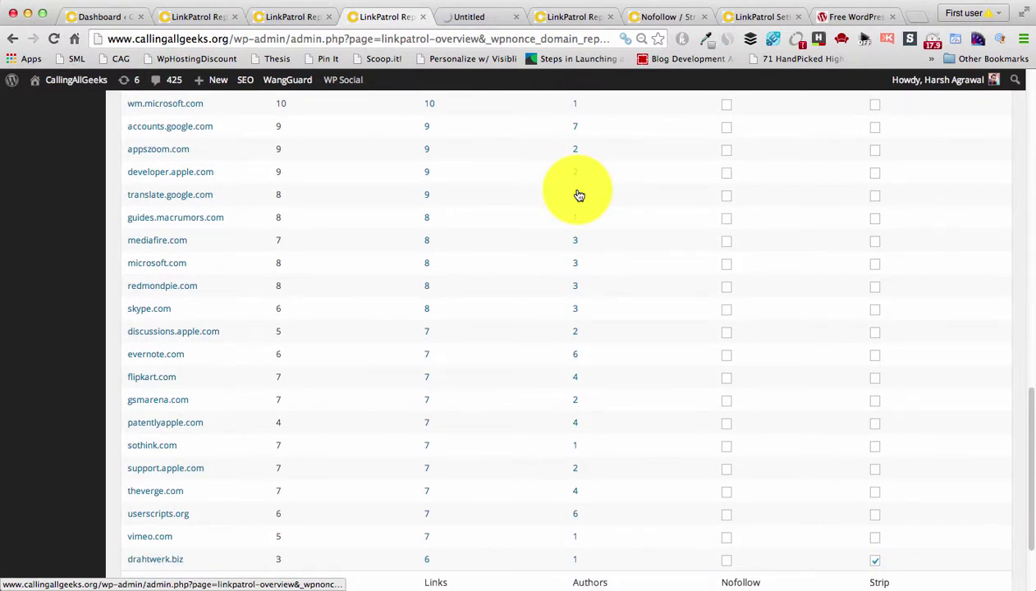
pyautogui.scroll(-1, 578, 195)
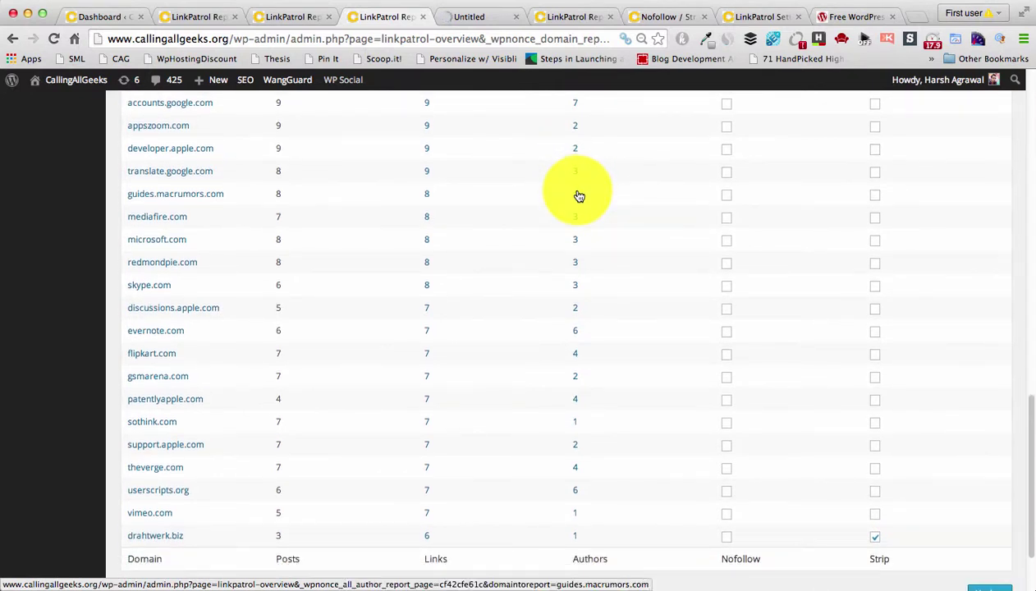
pyautogui.click(727, 310)
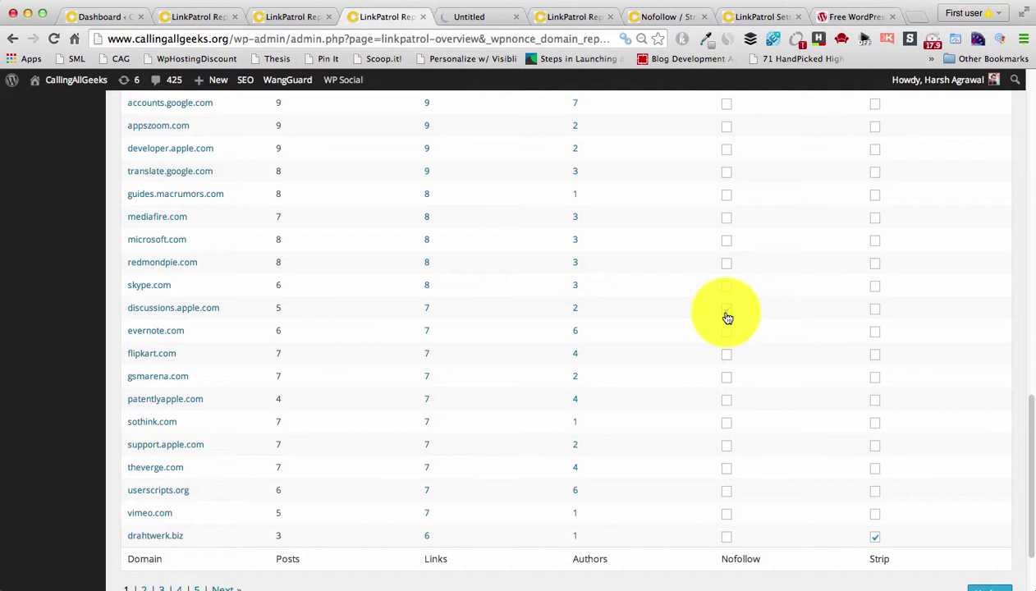
pyautogui.scroll(-1, 731, 286)
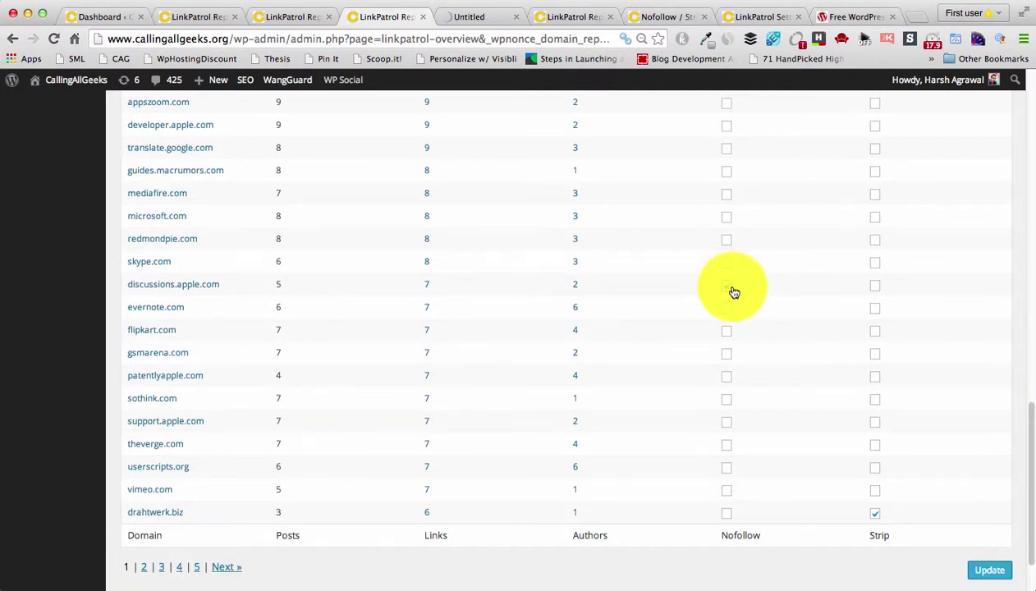
pyautogui.scroll(-2, 414, 341)
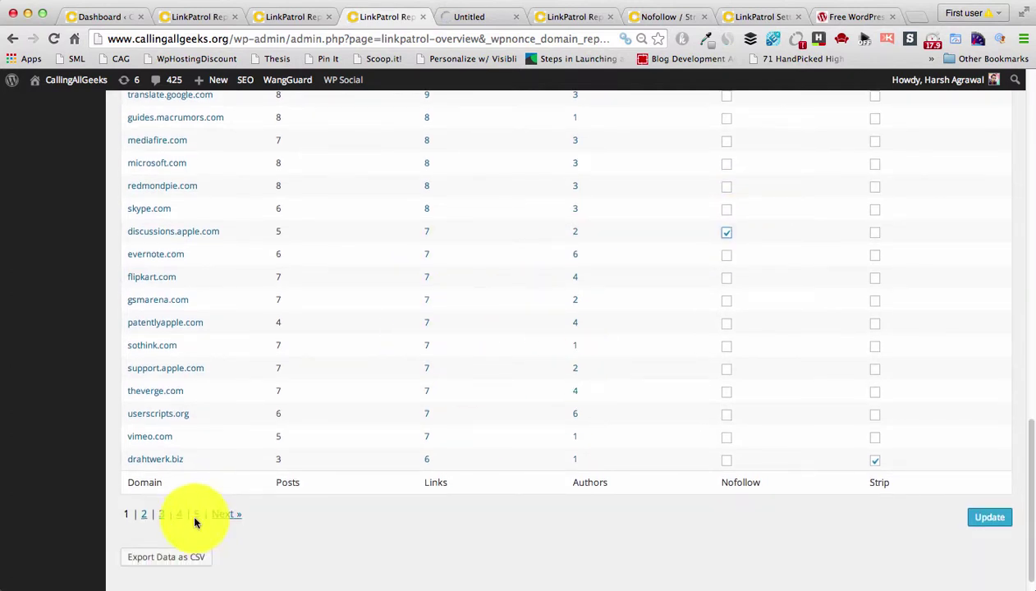
pyautogui.click(875, 463)
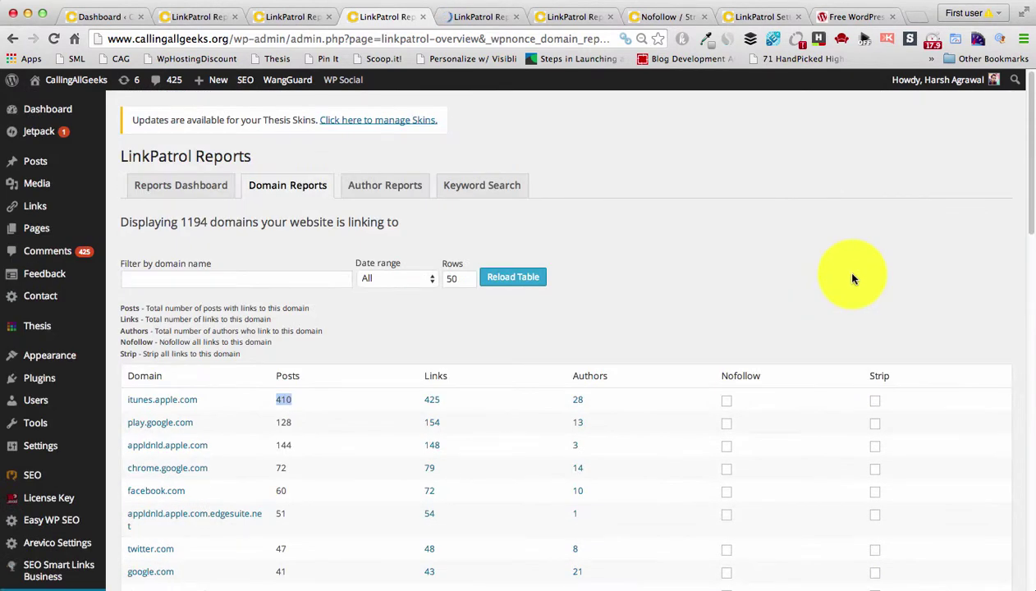
# Step: Check the itunes.apple.com links tab, and switch to the domain reports page whose table starts with etsy.com
pyautogui.click(469, 18)
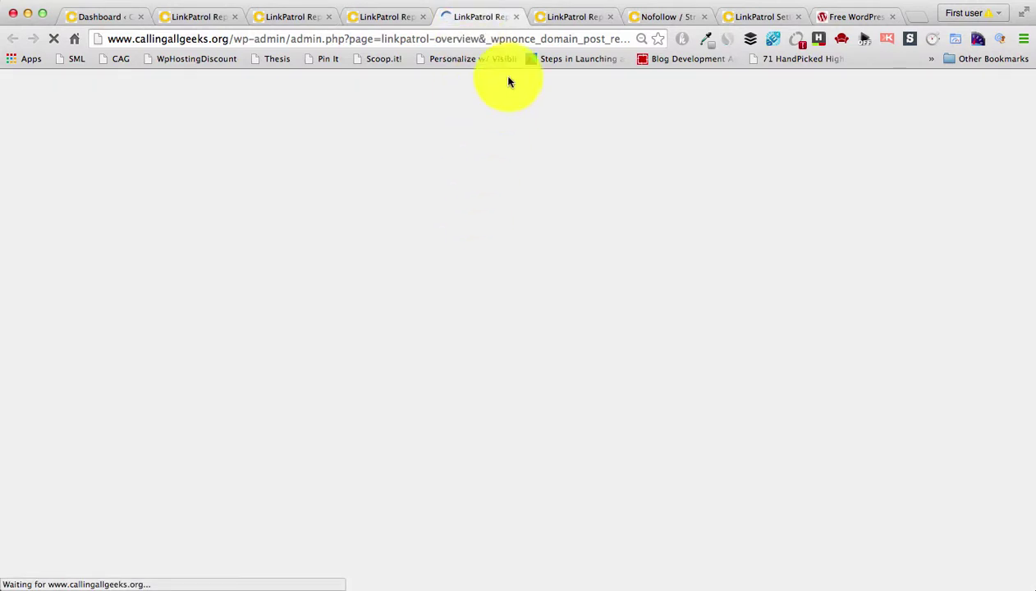
pyautogui.click(554, 17)
pyautogui.scroll(-3, 493, 205)
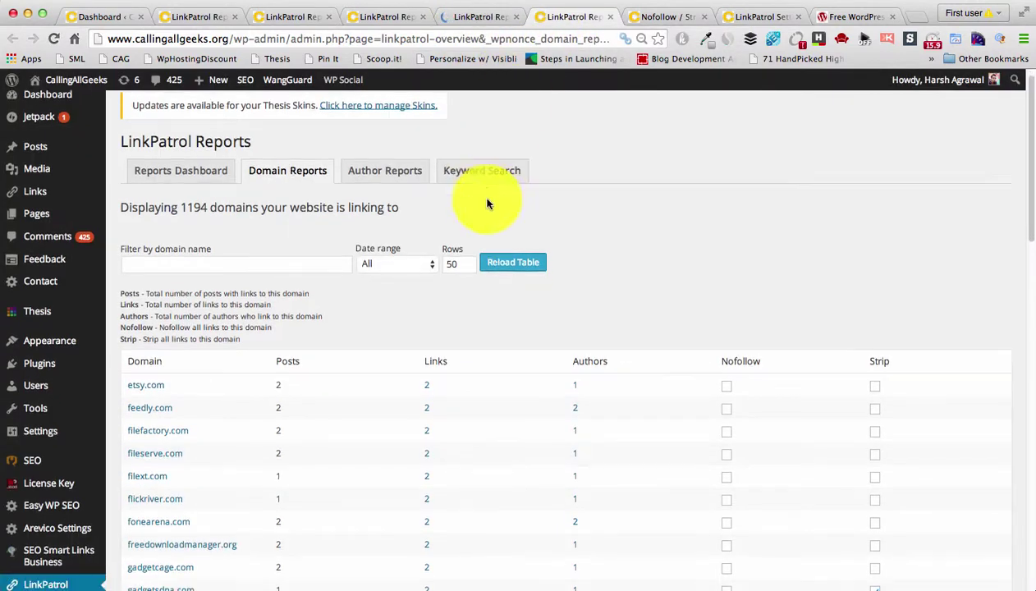
# Step: Open the Nofollow / Strip page and review the domains listed there with their Nofollow and Strip states
pyautogui.scroll(1, 488, 205)
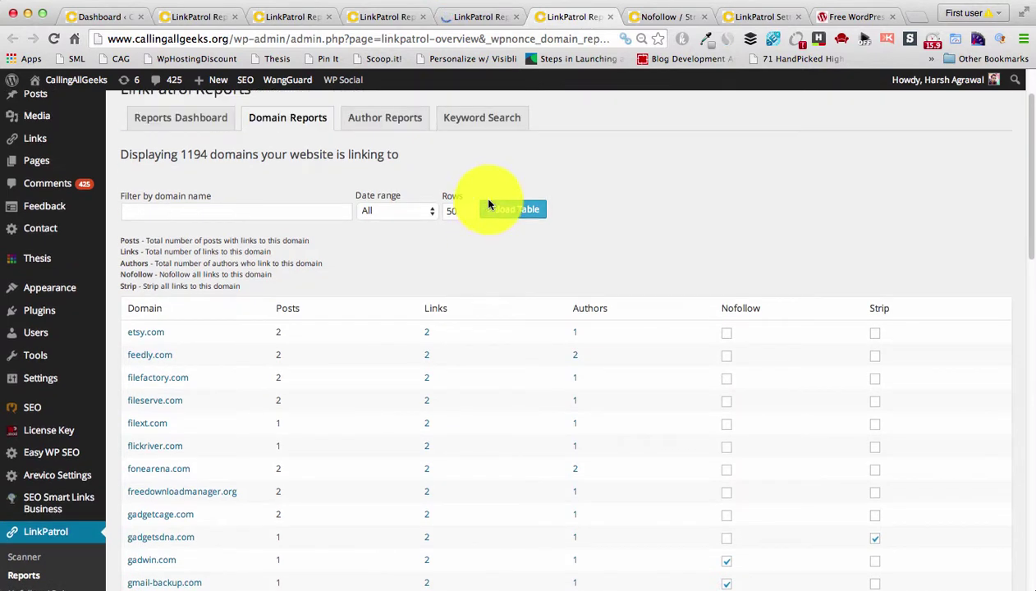
pyautogui.click(667, 17)
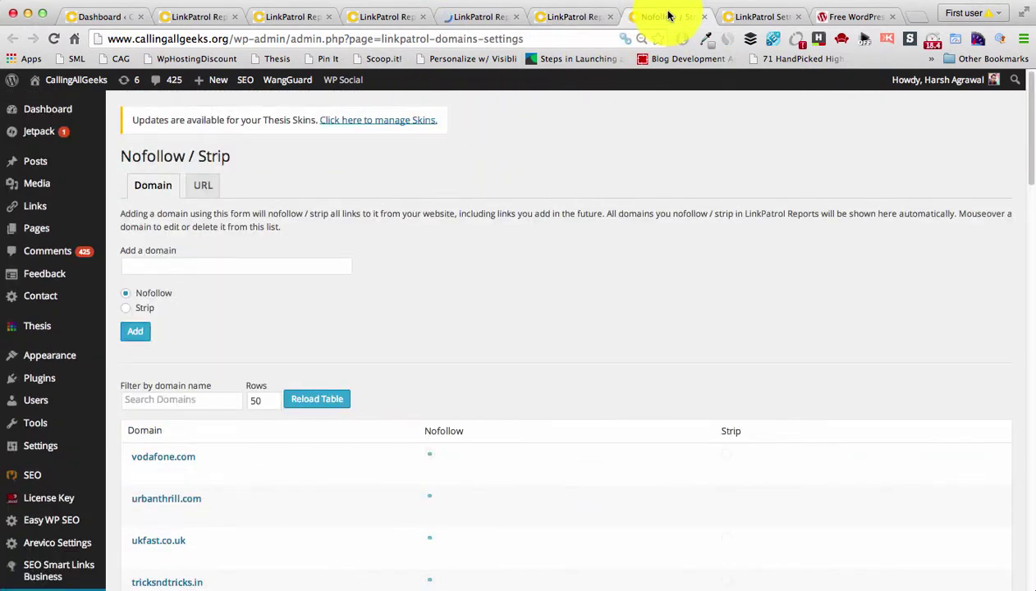
pyautogui.scroll(-2, 439, 287)
pyautogui.scroll(-4, 141, 331)
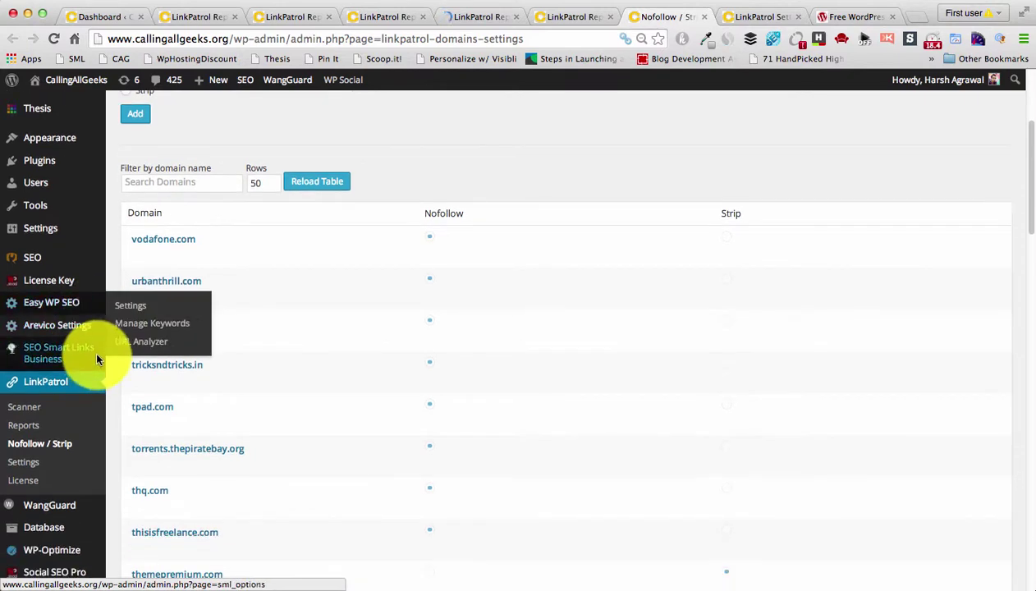
pyautogui.moveTo(132, 324)
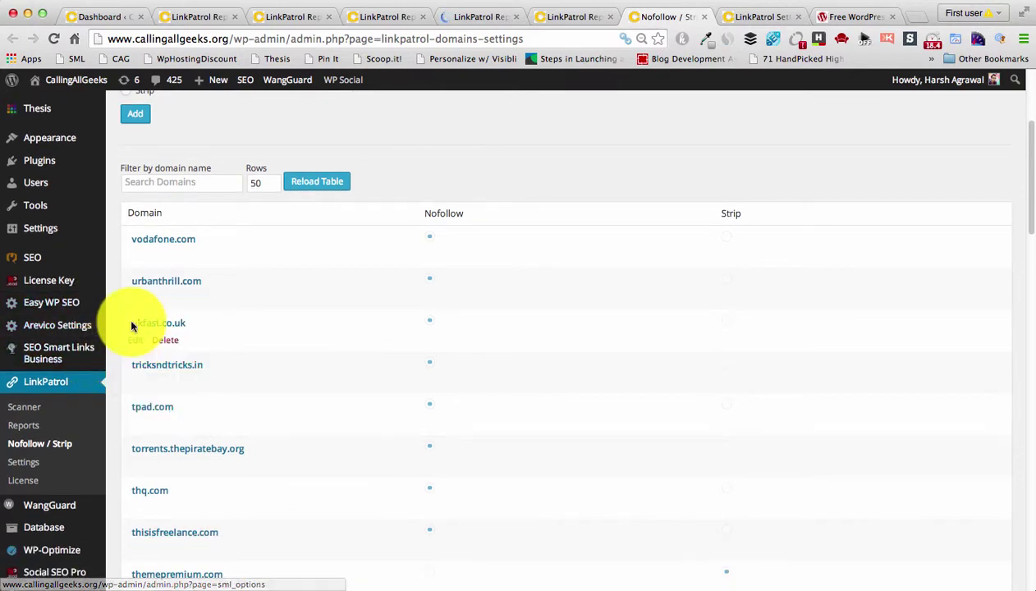
# Step: Find sothink.com at the end of the domain reports table and open its website in a separate tab
pyautogui.click(376, 18)
pyautogui.scroll(-5, 277, 207)
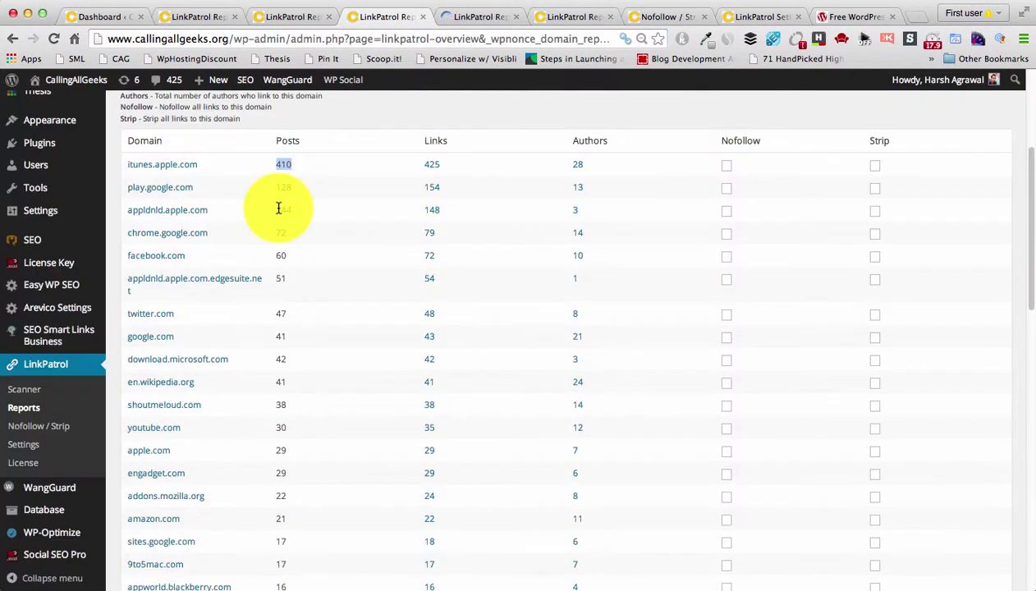
pyautogui.scroll(-8, 223, 222)
pyautogui.scroll(-10, 222, 221)
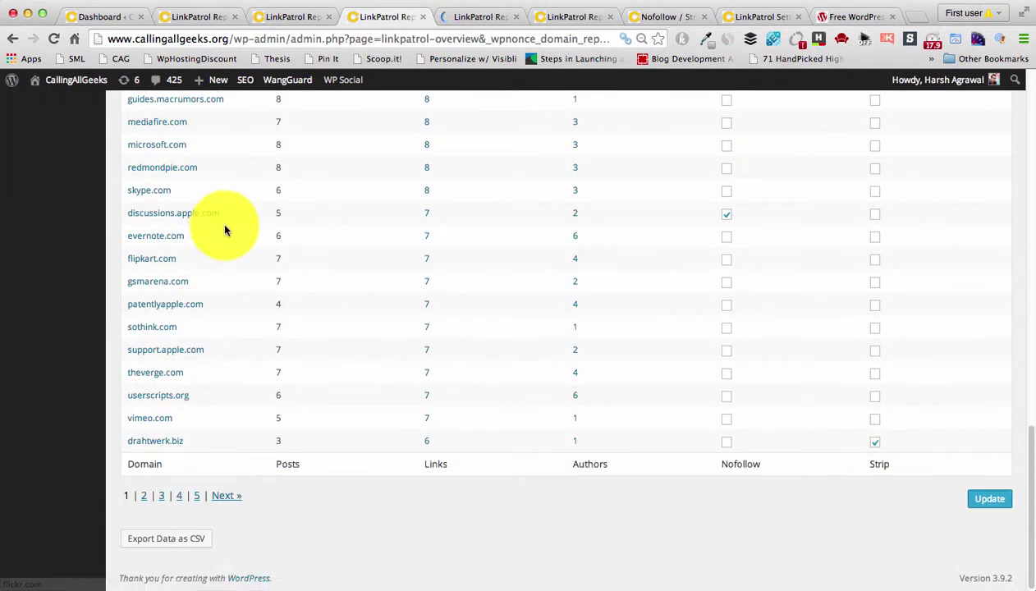
pyautogui.keyDown('super'); pyautogui.click(154, 332); pyautogui.keyUp('super')
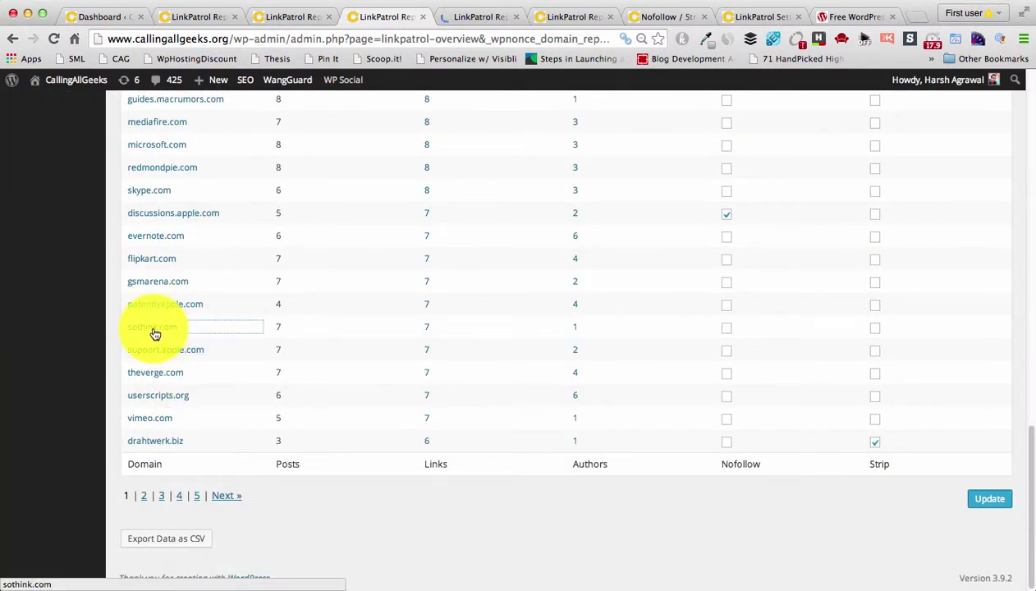
pyautogui.click(427, 17)
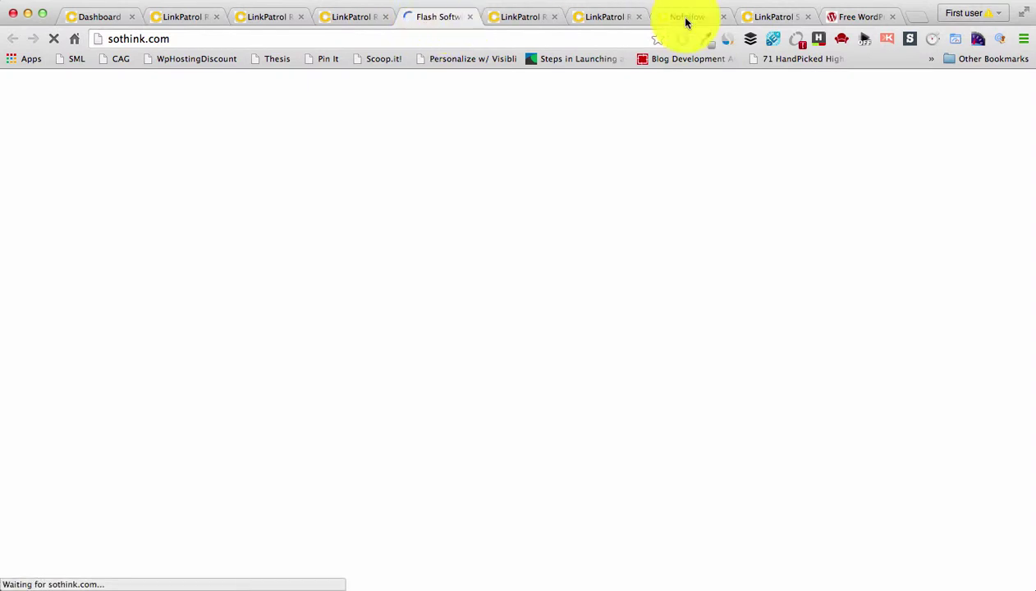
# Step: Check the SEO statistics for sothink.com with the browser extension, close the site, and return to the domain reports
pyautogui.click(774, 44)
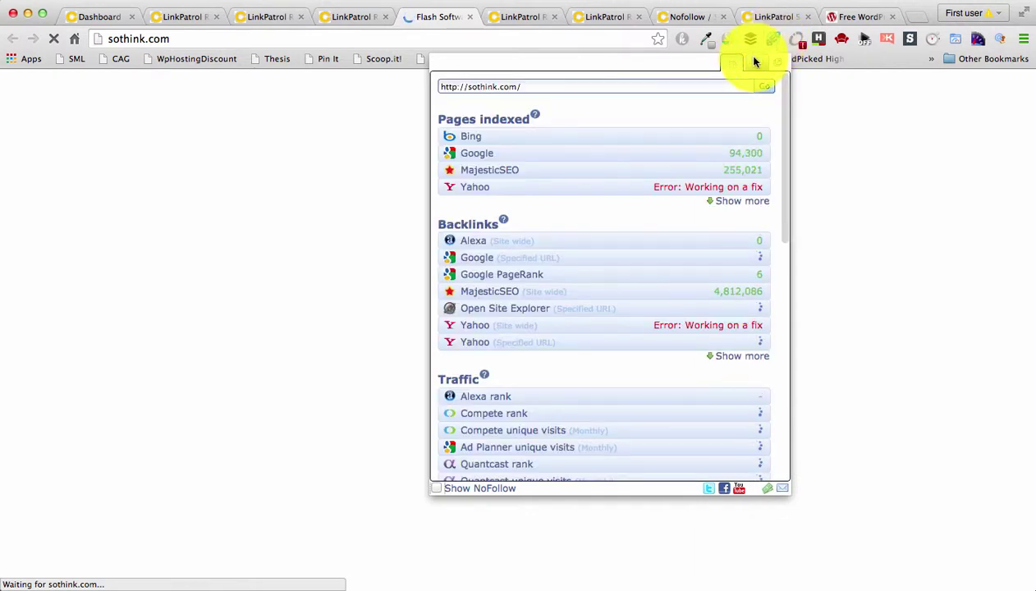
pyautogui.scroll(-5, 550, 164)
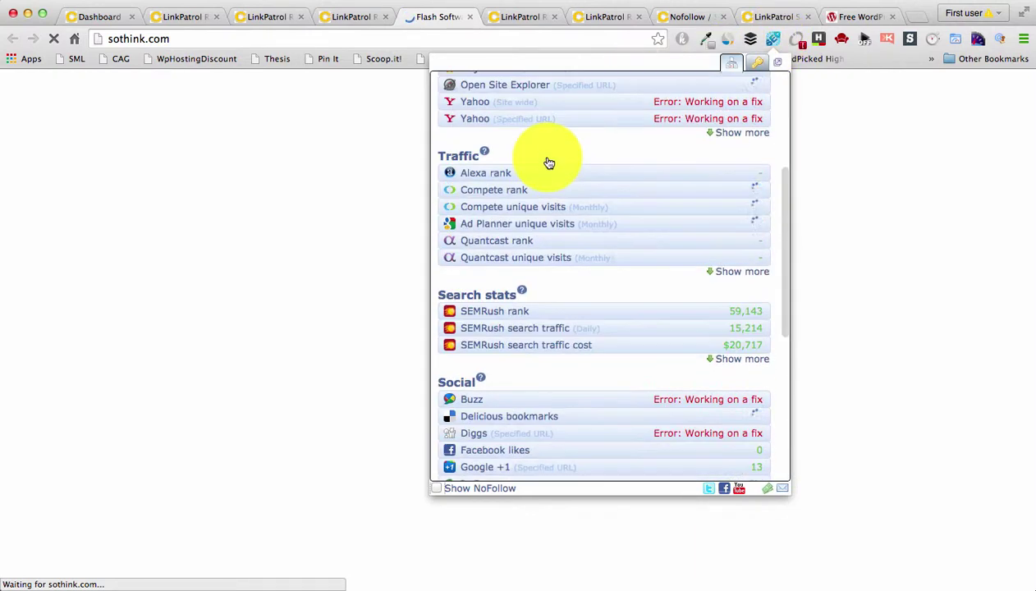
pyautogui.scroll(-2, 549, 162)
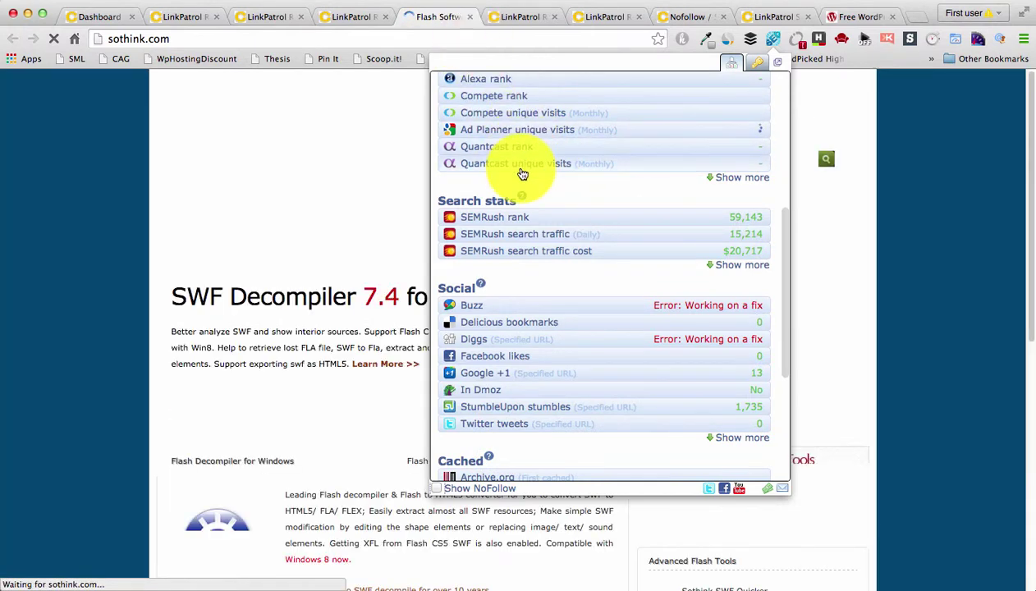
pyautogui.scroll(-4, 517, 189)
pyautogui.scroll(-1, 517, 195)
pyautogui.scroll(10, 518, 190)
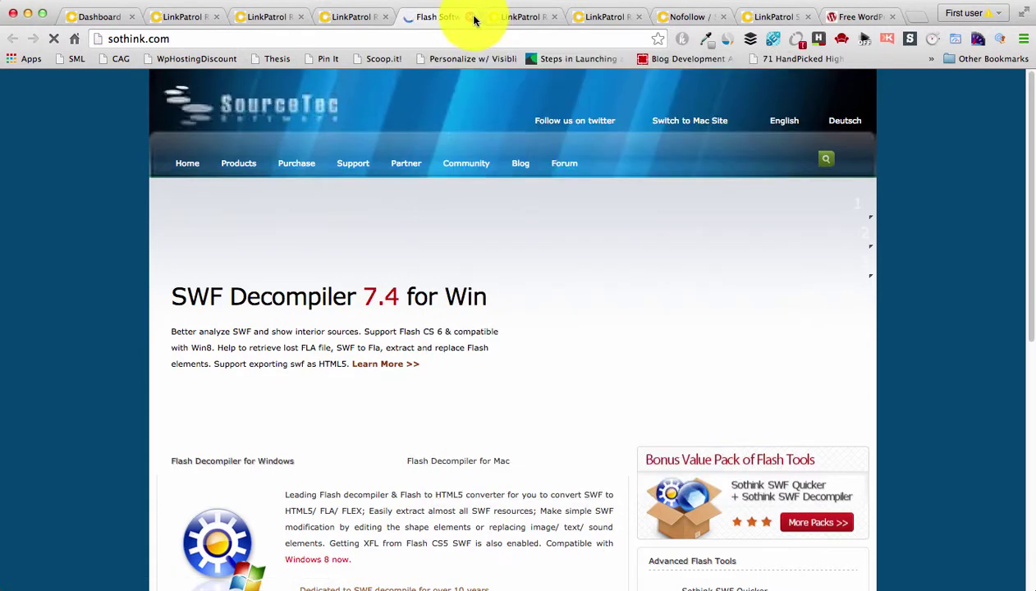
pyautogui.click(359, 18)
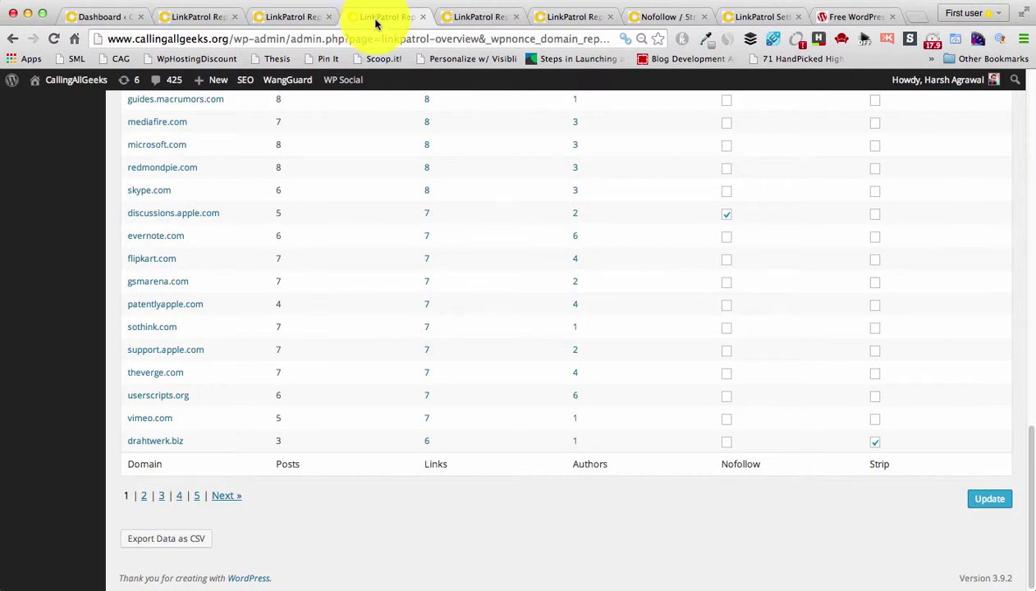
# Step: Compare the domain reports with the itunes.apple.com links report, examining its posts, URLs, anchor texts and authors
pyautogui.click(460, 17)
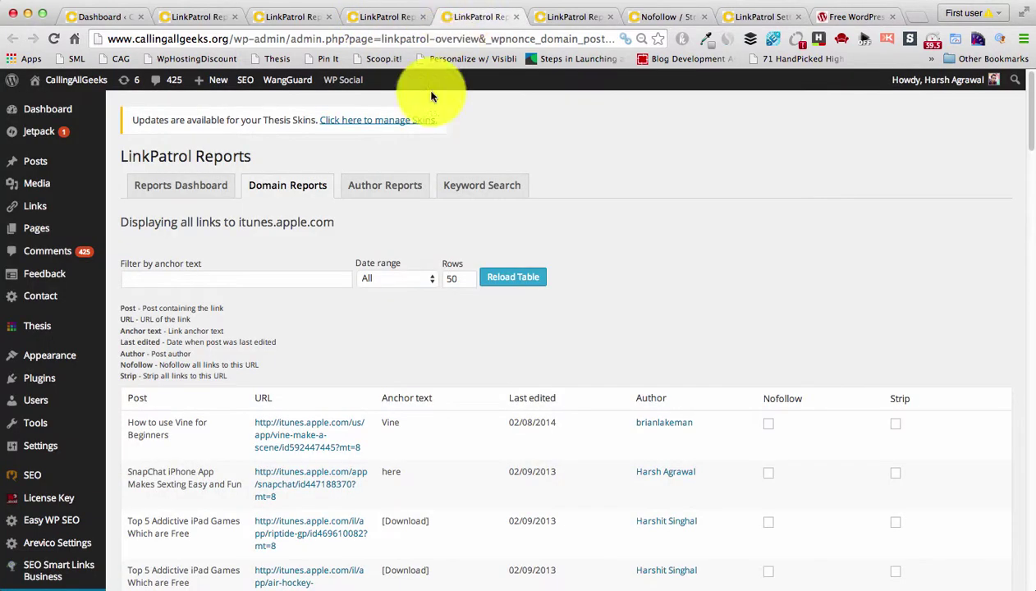
pyautogui.click(382, 17)
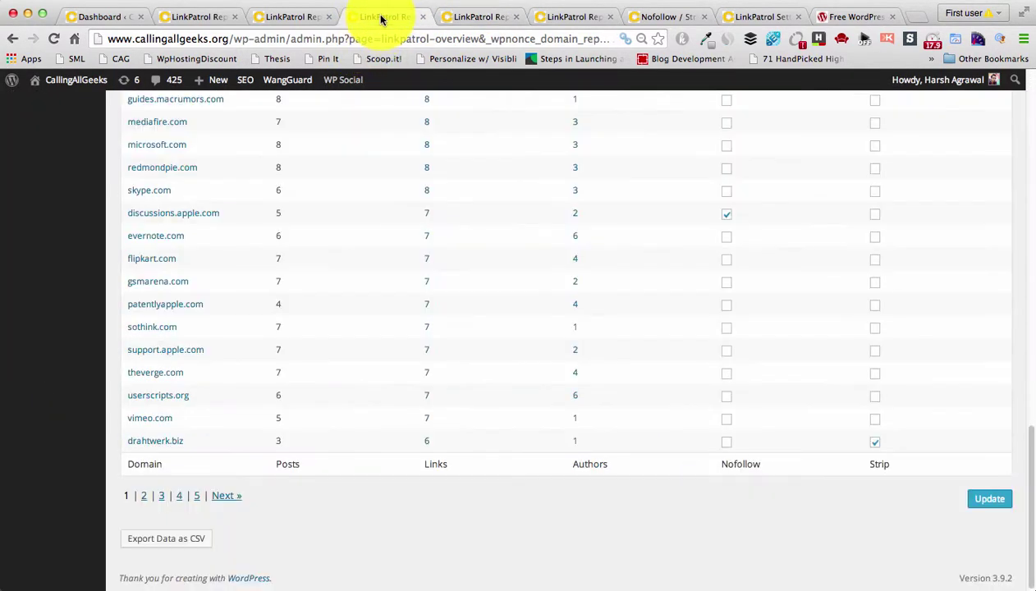
pyautogui.scroll(15, 355, 174)
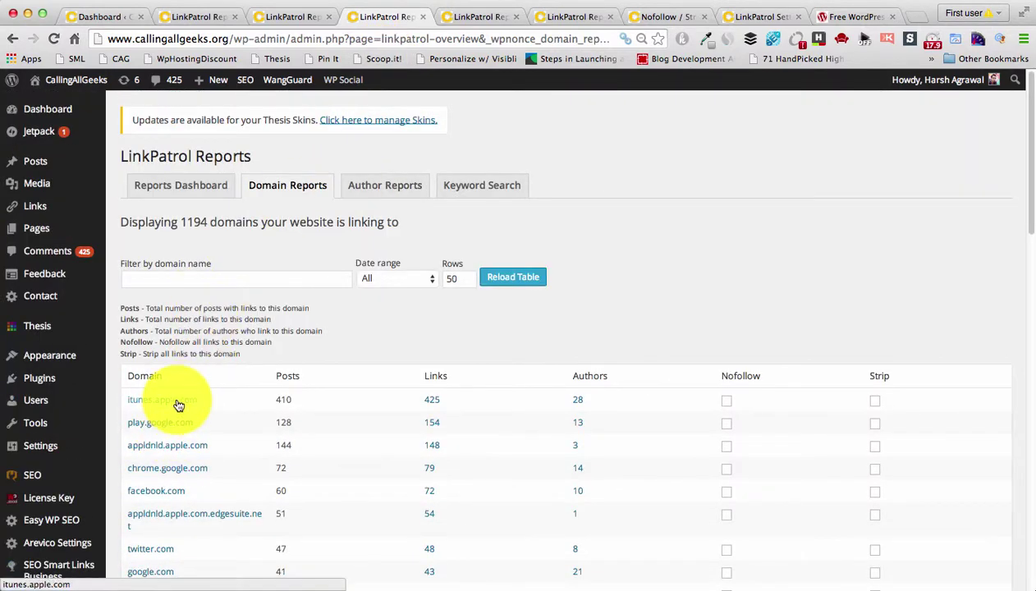
pyautogui.click(468, 17)
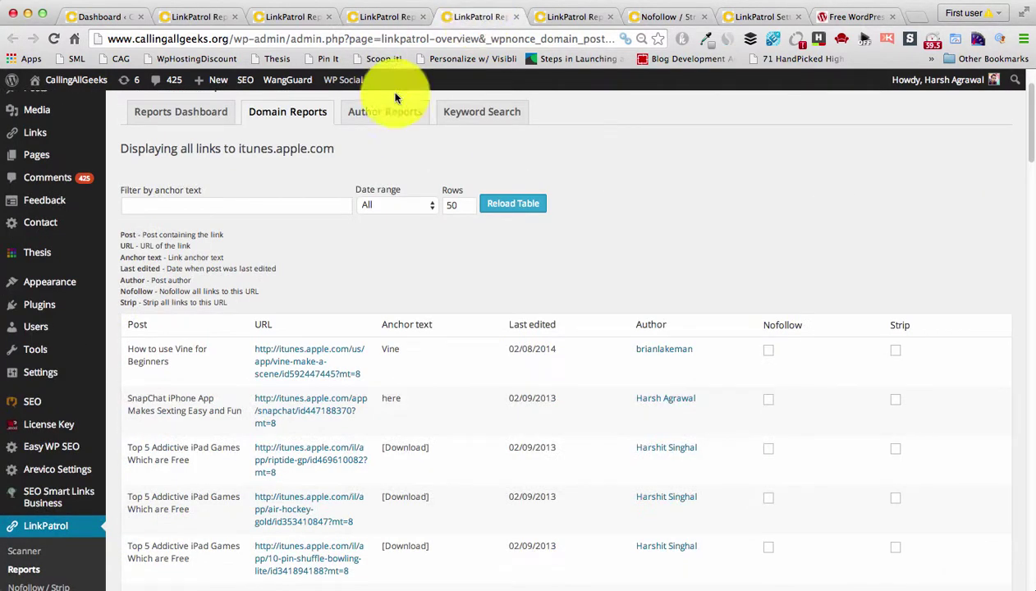
pyautogui.scroll(-2, 255, 294)
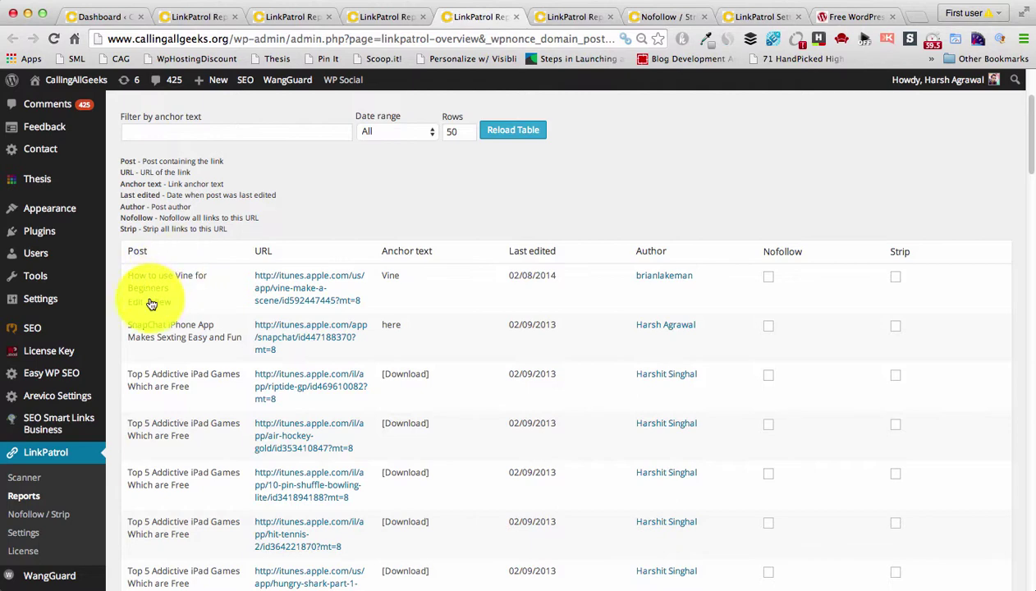
pyautogui.scroll(-3, 296, 289)
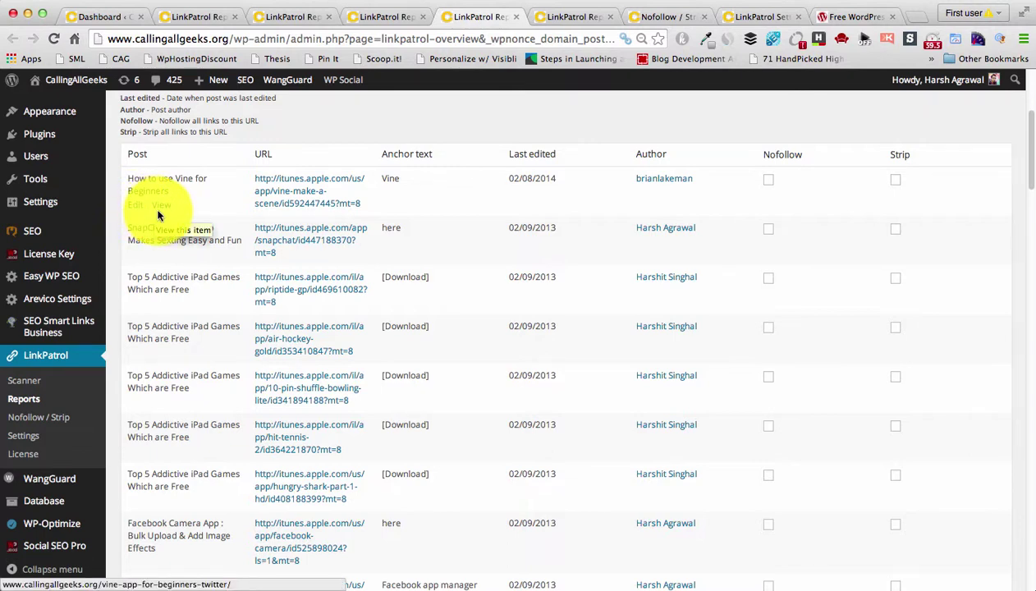
pyautogui.scroll(-1, 164, 215)
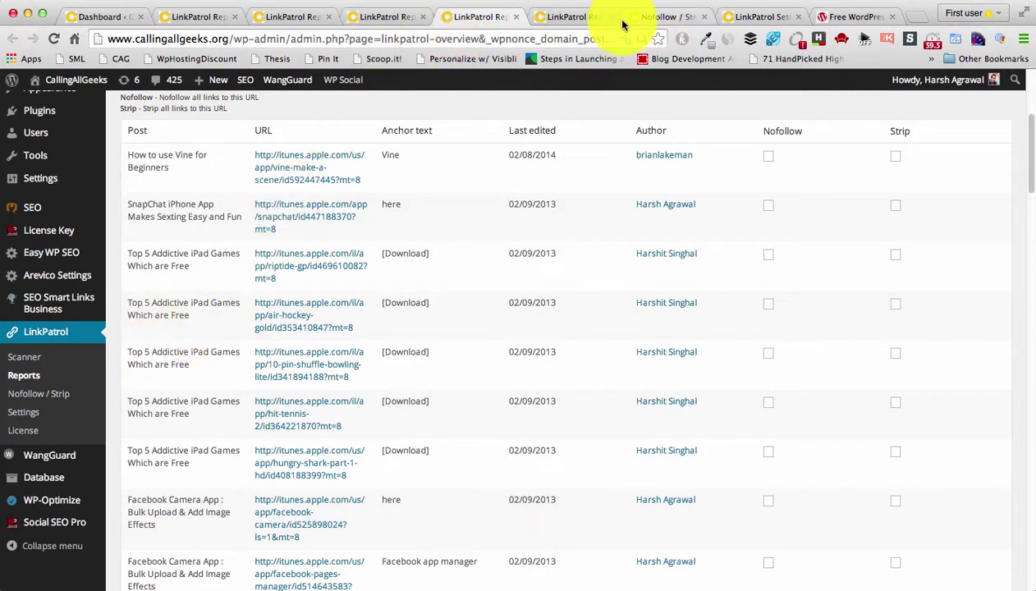
# Step: Return to the Nofollow / Strip page and look through its domain list down to gadwin.com
pyautogui.click(563, 18)
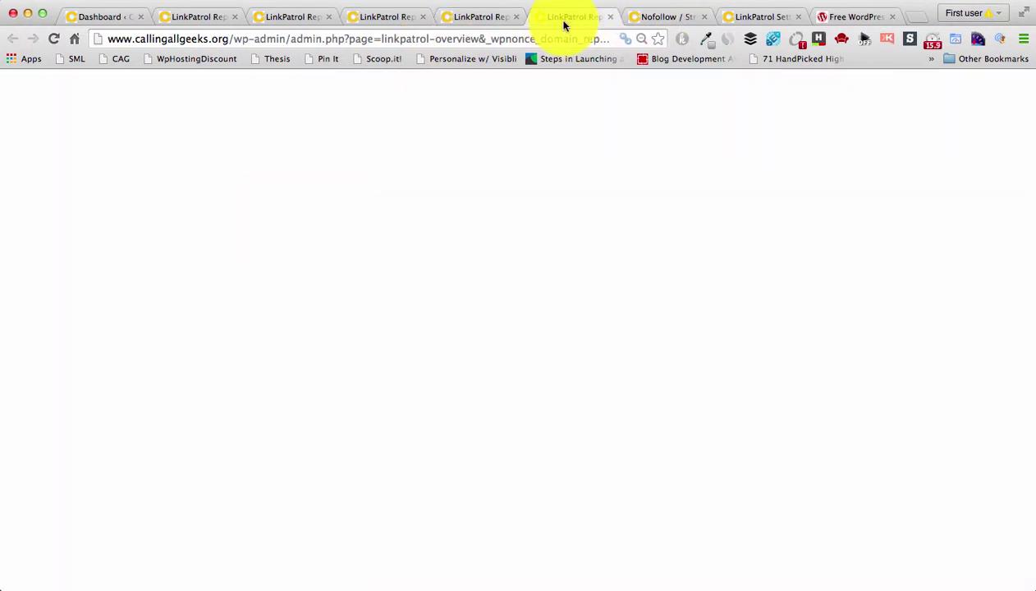
pyautogui.click(655, 17)
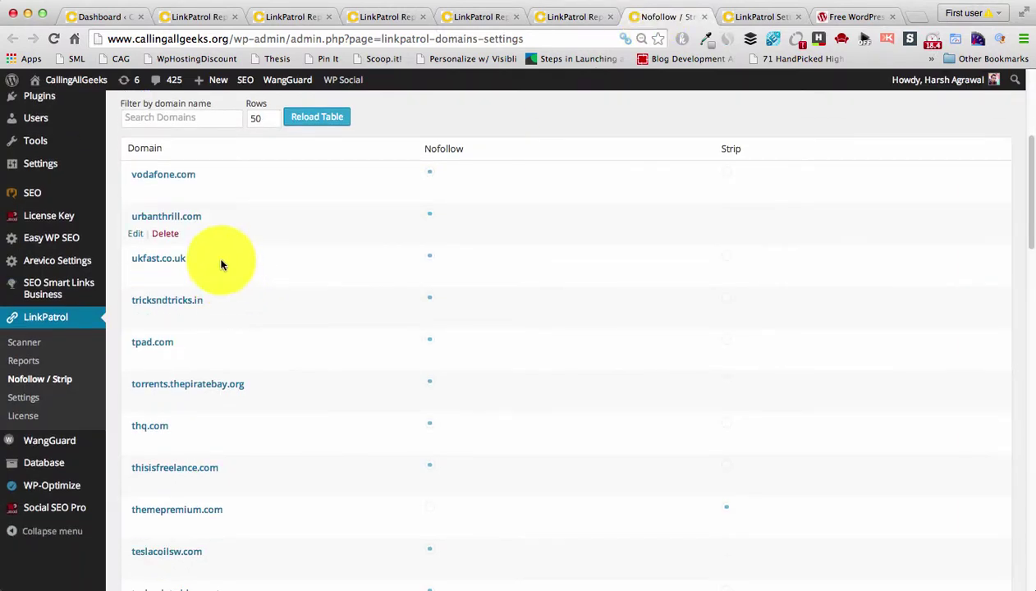
pyautogui.scroll(-5, 567, 319)
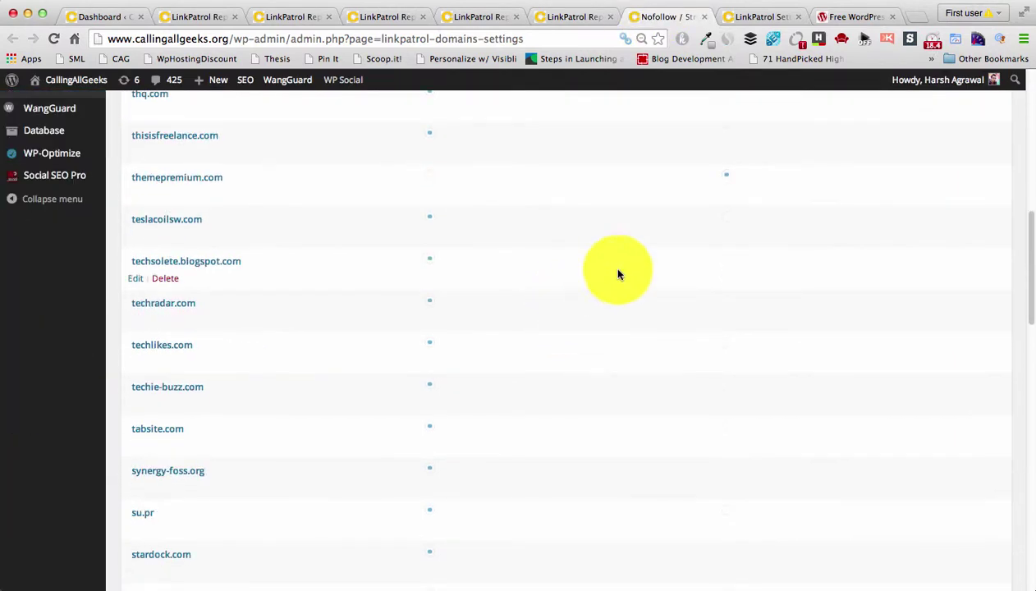
pyautogui.scroll(-2, 609, 260)
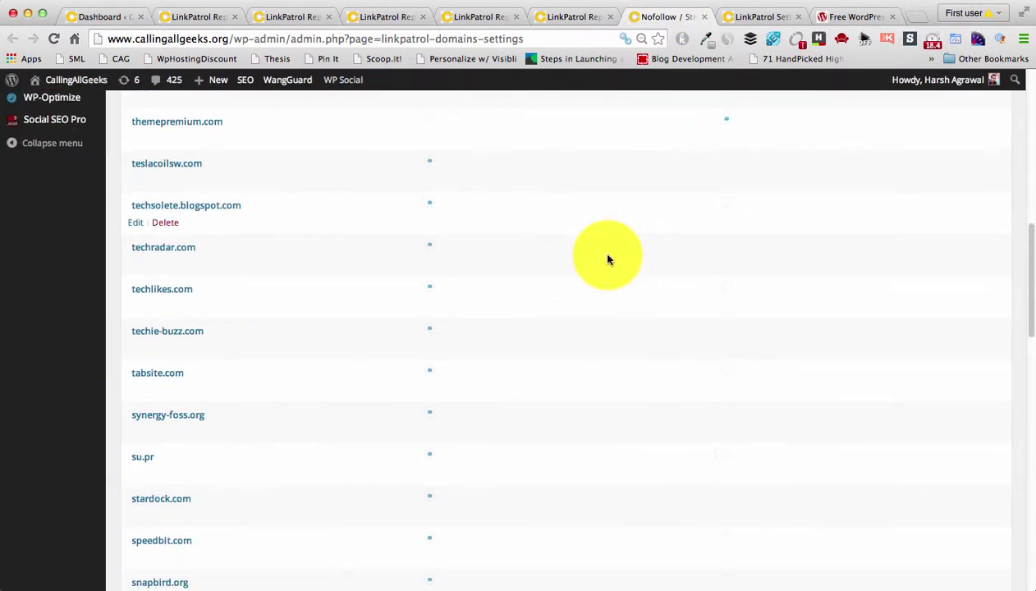
pyautogui.scroll(-1, 607, 260)
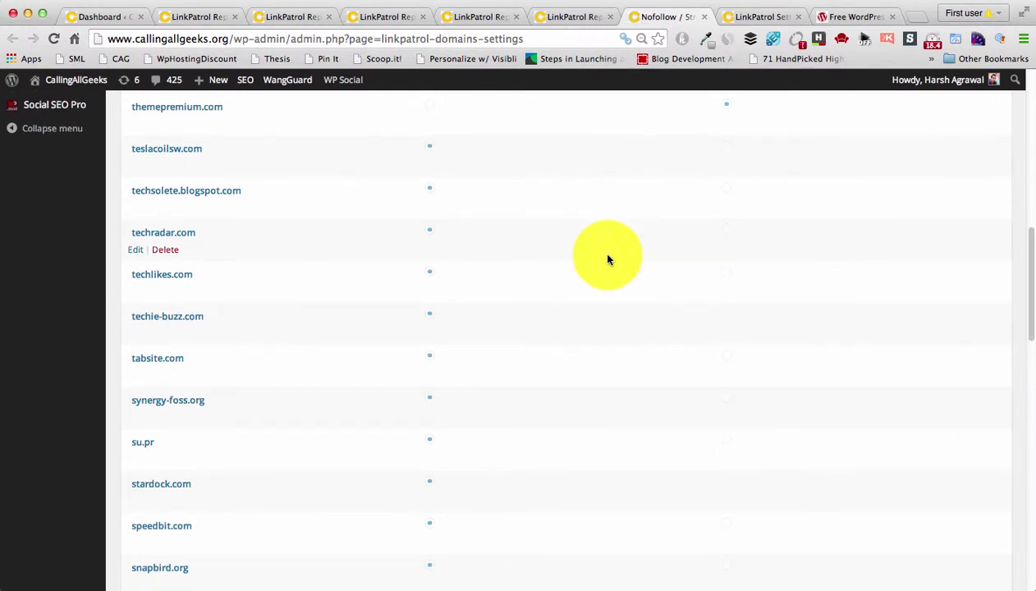
pyautogui.scroll(-8, 608, 259)
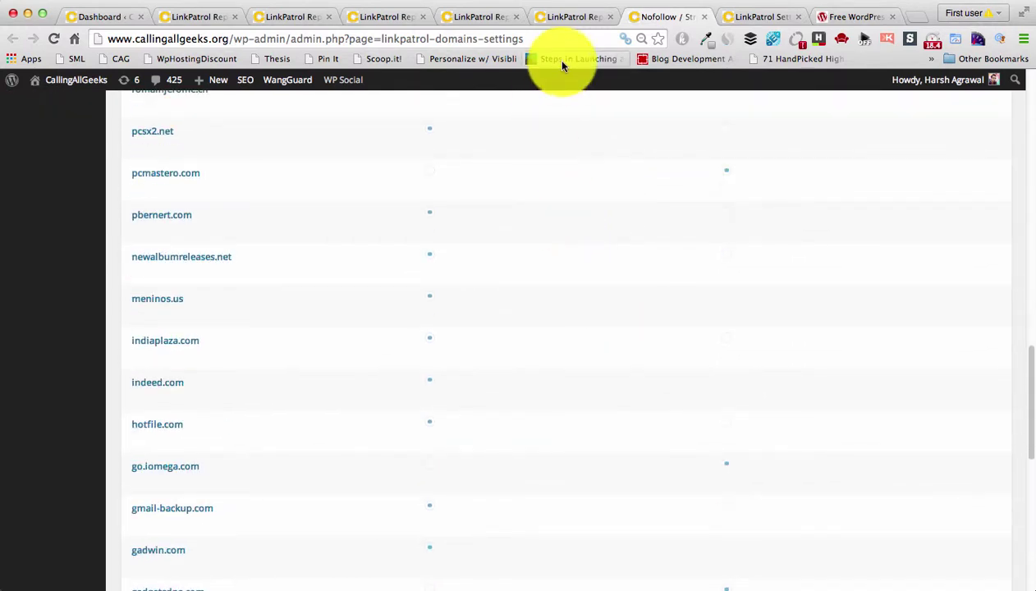
# Step: Check the LinkPatrol setting for editor access to reports, and return to the domain reports
pyautogui.click(474, 17)
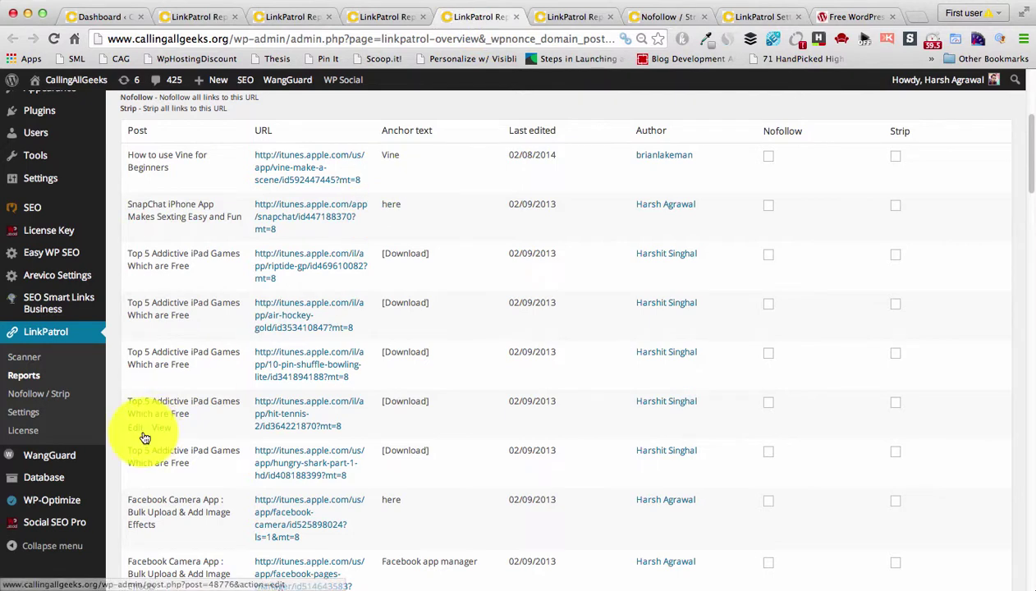
pyautogui.click(762, 18)
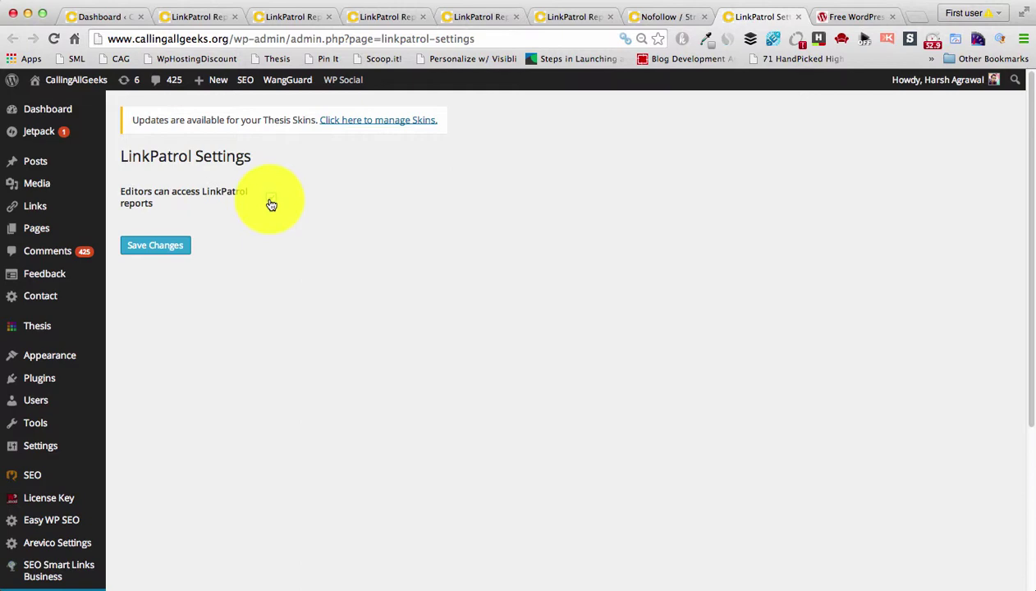
pyautogui.click(296, 20)
pyautogui.click(370, 18)
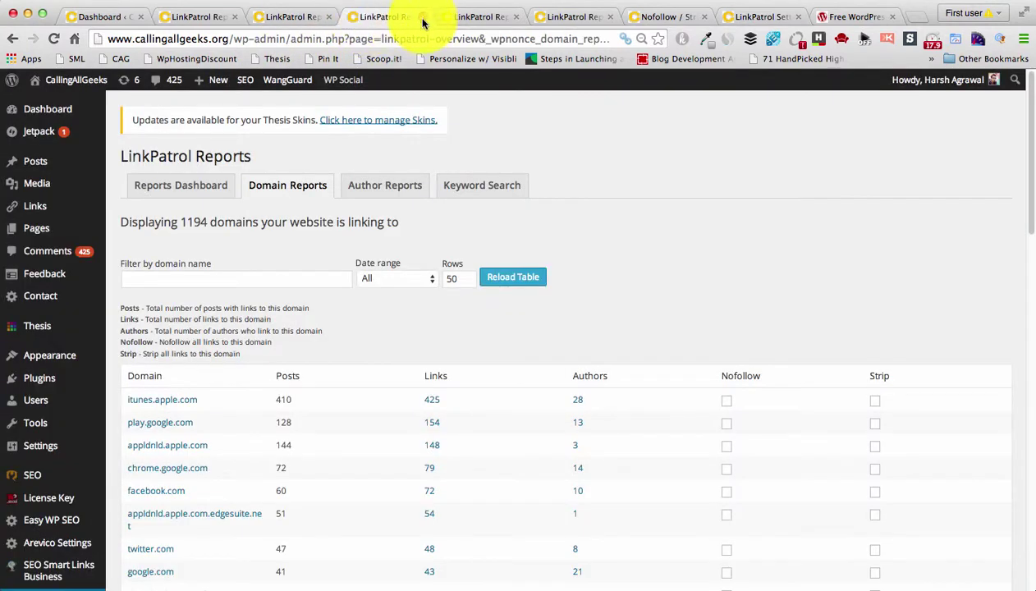
# Step: Look through the first page of itunes.apple.com links down to the pagination and CSV export, and switch back to the domain reports
pyautogui.click(468, 16)
pyautogui.scroll(-10, 346, 230)
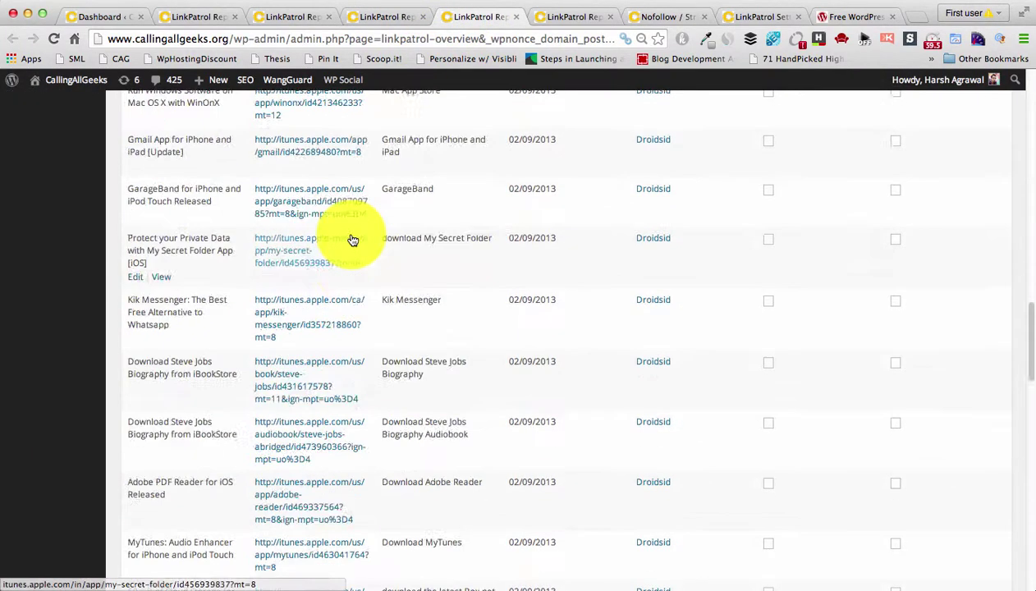
pyautogui.scroll(-10, 353, 239)
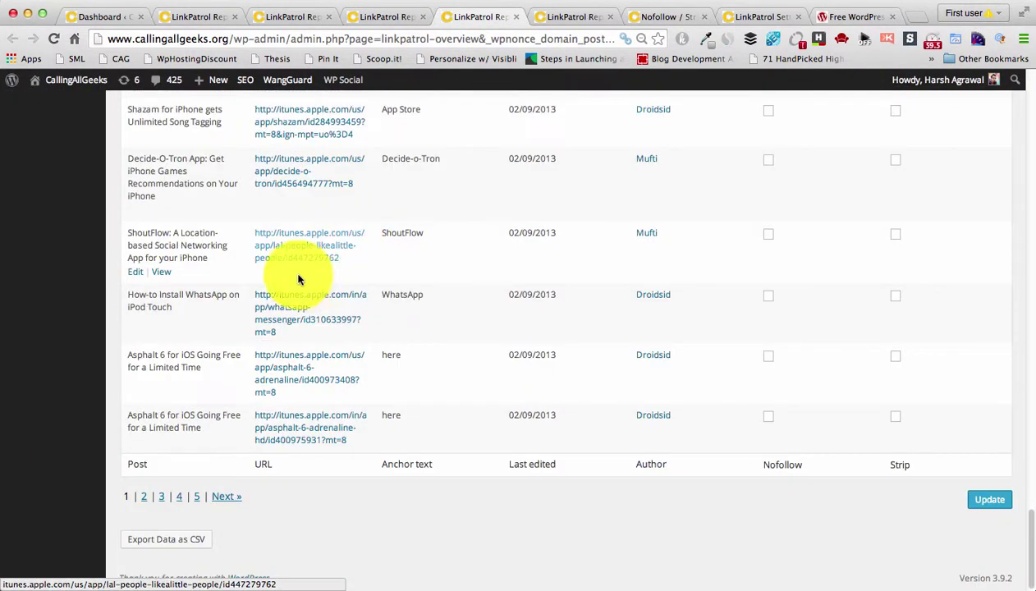
pyautogui.scroll(15, 292, 275)
pyautogui.scroll(5, 294, 286)
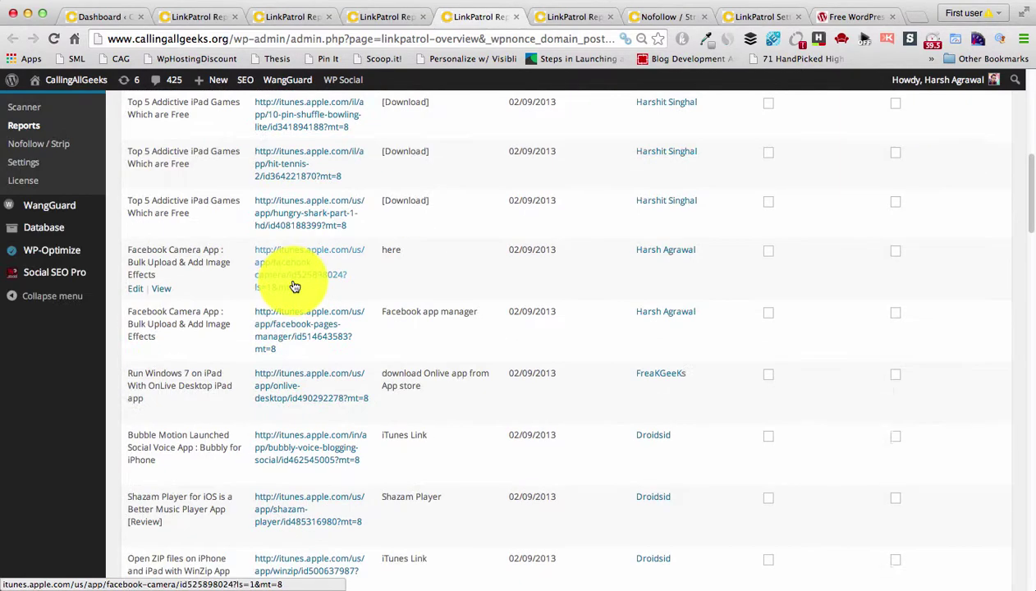
pyautogui.scroll(-20, 294, 286)
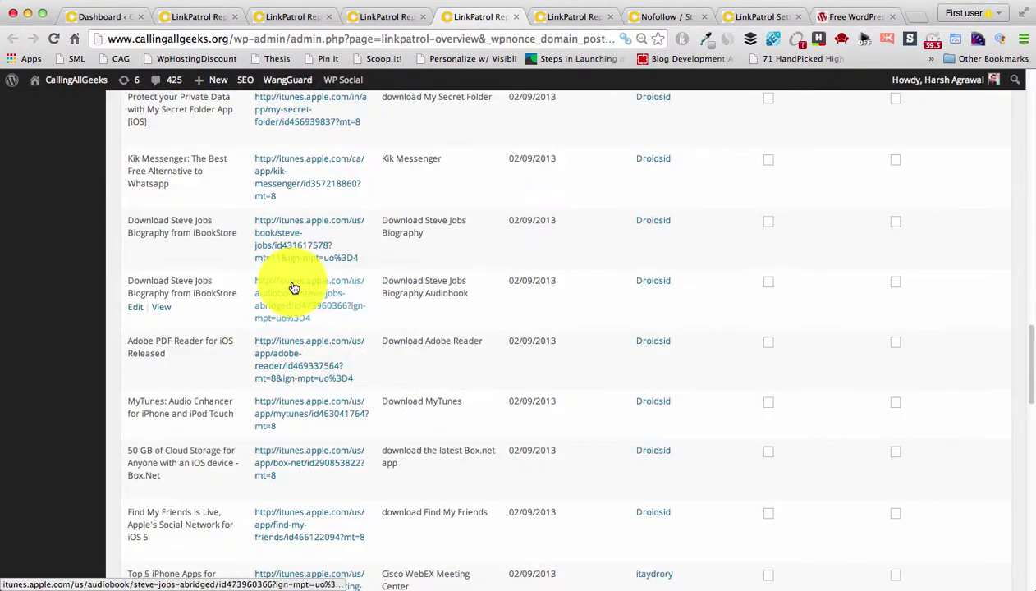
pyautogui.scroll(-5, 291, 302)
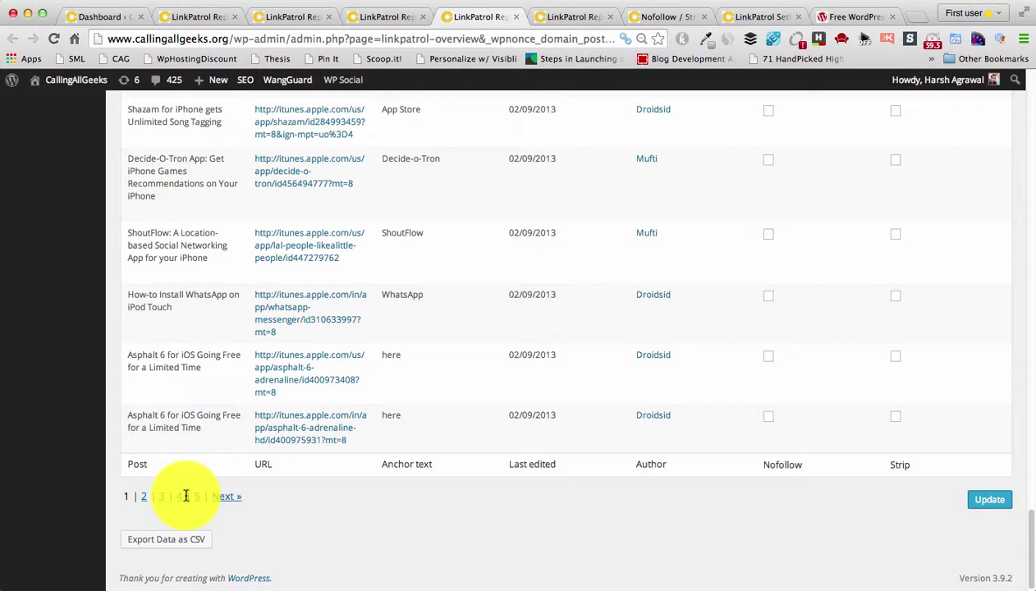
pyautogui.click(371, 14)
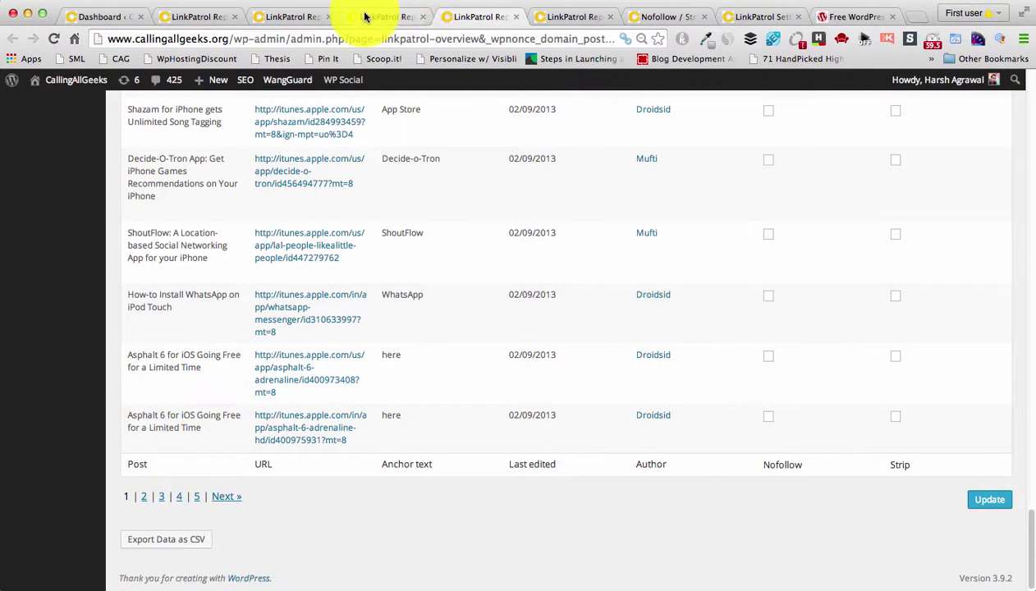
# Step: Look through the first page of domain reports down to the CSV export, and revisit the Nofollow / Strip domain list
pyautogui.scroll(-20, 281, 276)
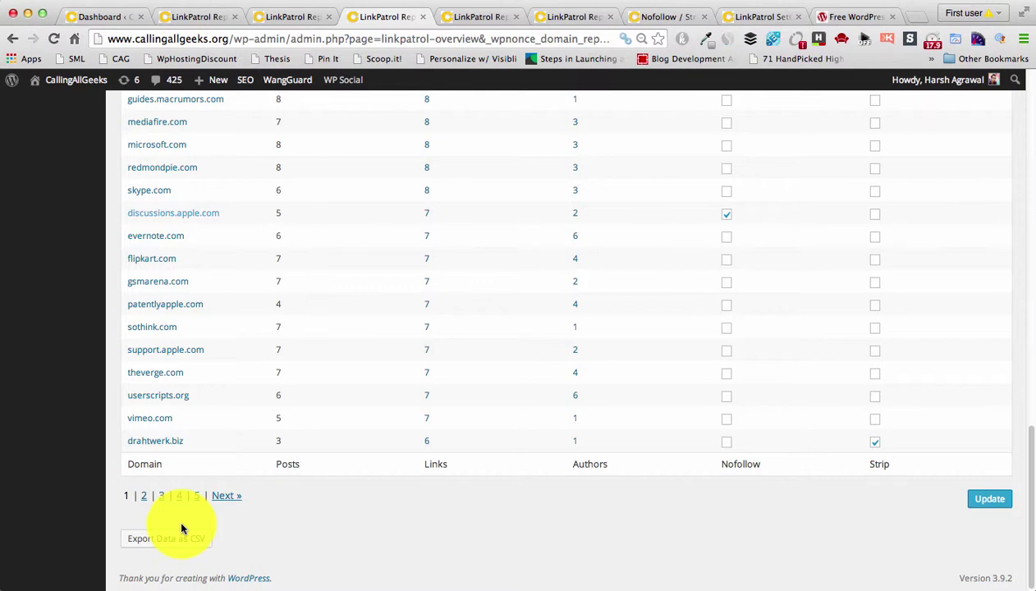
pyautogui.scroll(15, 181, 535)
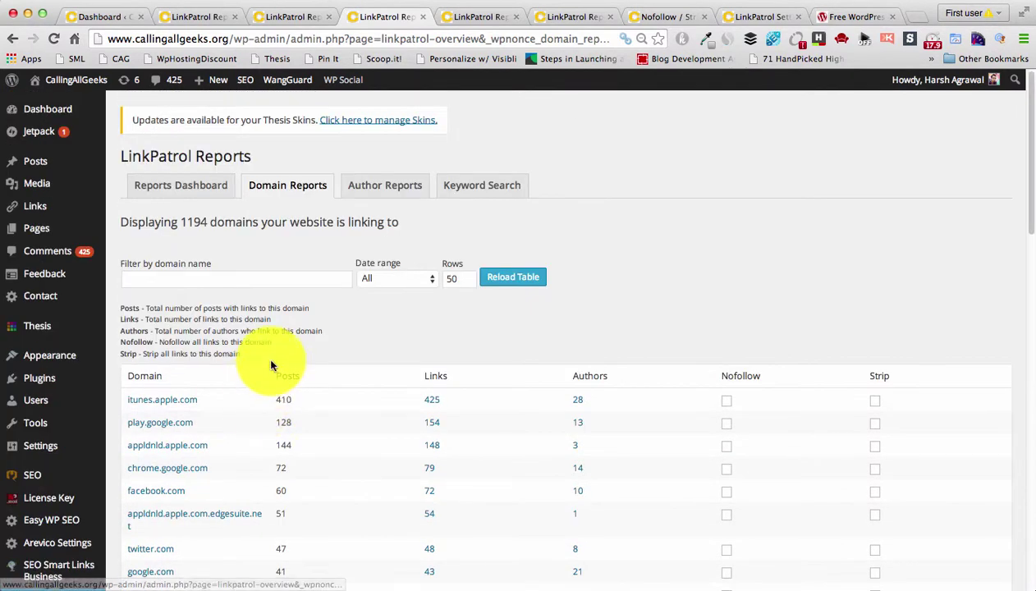
pyautogui.click(644, 15)
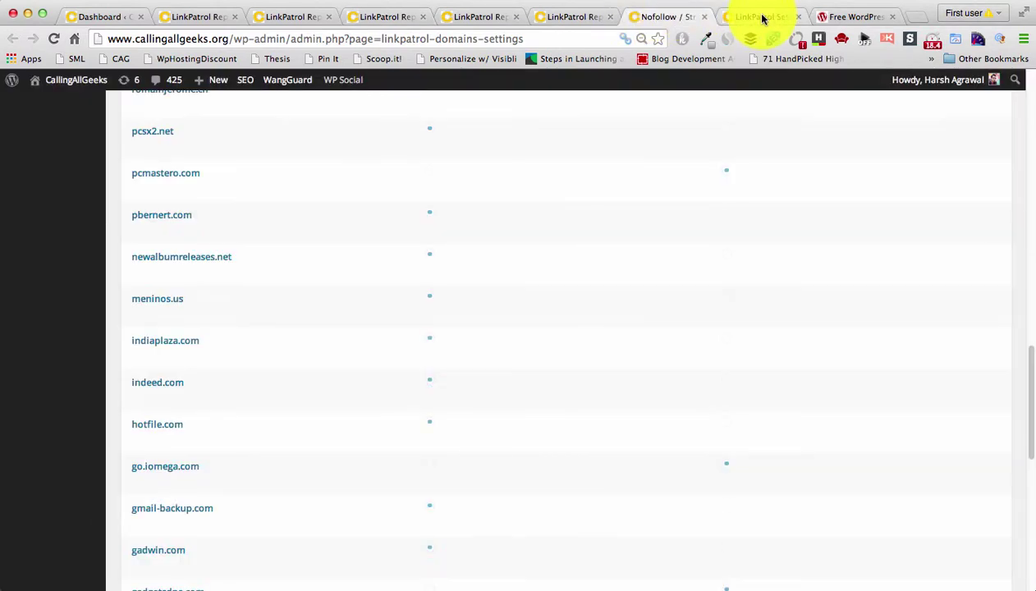
# Step: Review the link statistics on the reports dashboard, and go through the first page of domain reports down to drahtwerk.biz
pyautogui.click(287, 16)
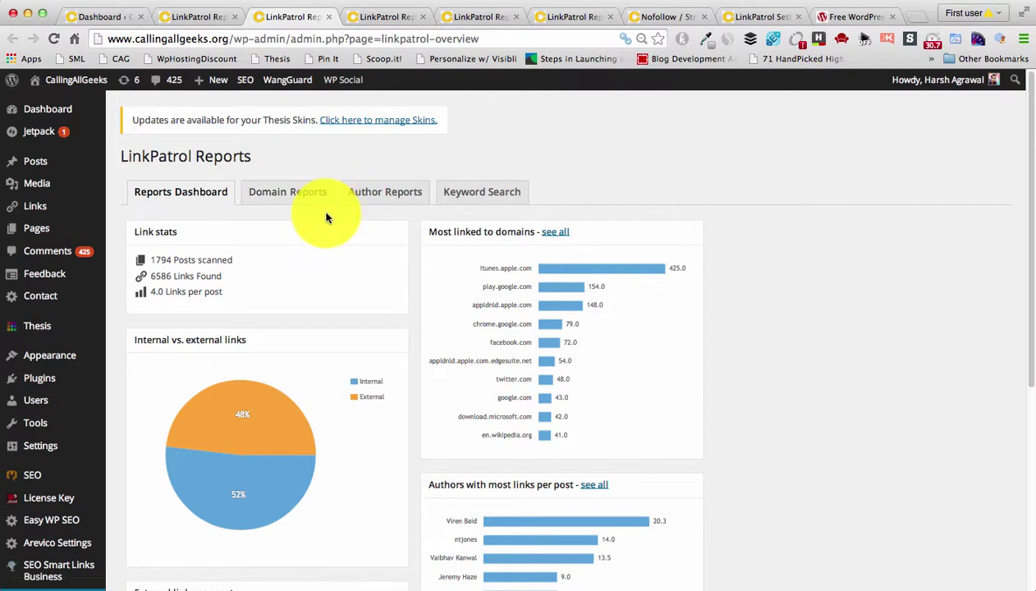
pyautogui.click(389, 16)
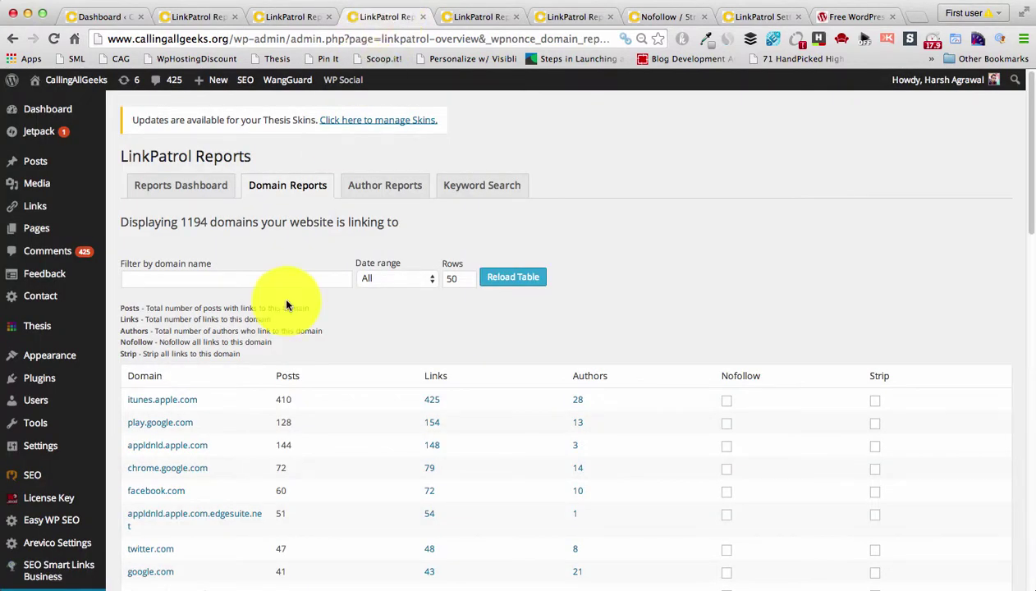
pyautogui.scroll(-5, 283, 294)
pyautogui.scroll(-6, 286, 291)
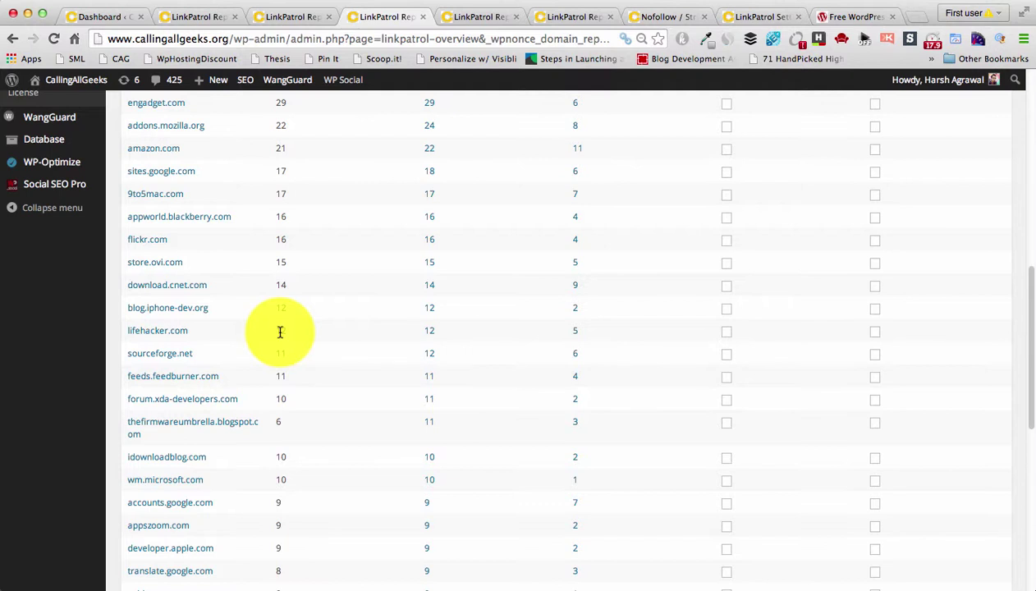
pyautogui.scroll(-10, 277, 346)
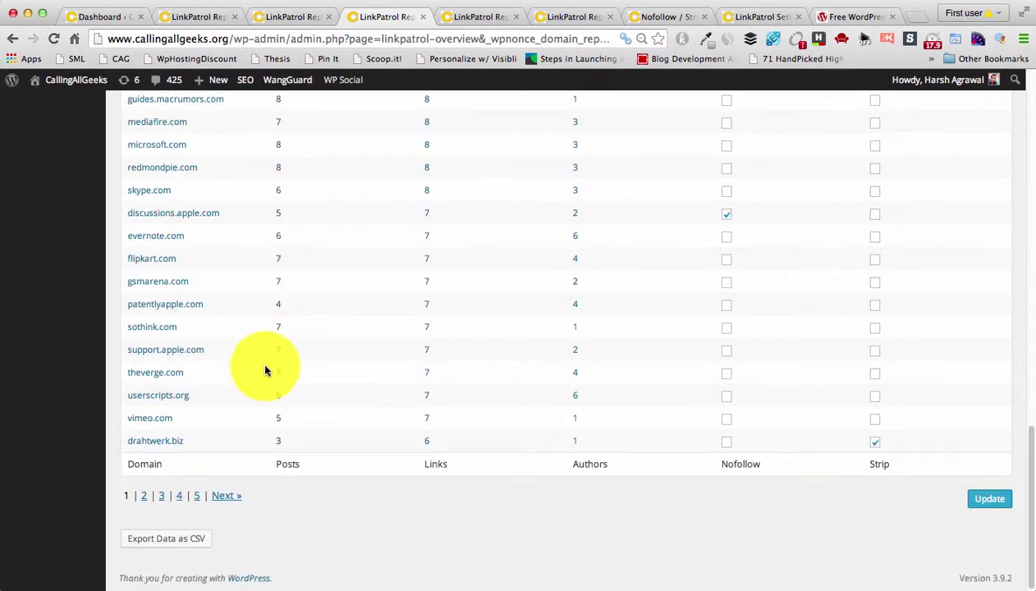
pyautogui.scroll(15, 171, 358)
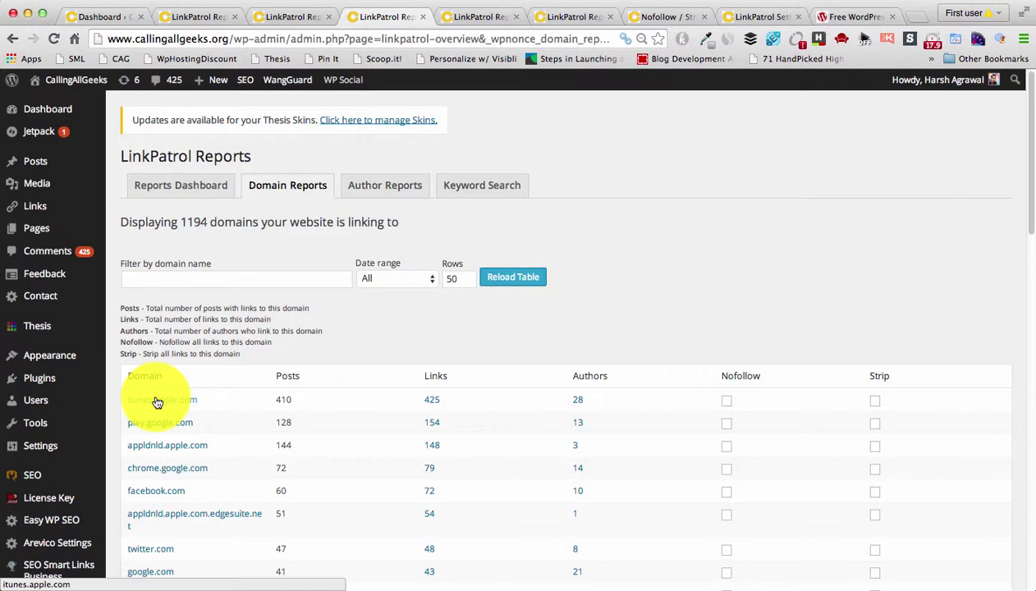
# Step: Open the itunes.apple.com links report and view its anchor text filter and first listed posts
pyautogui.click(157, 401)
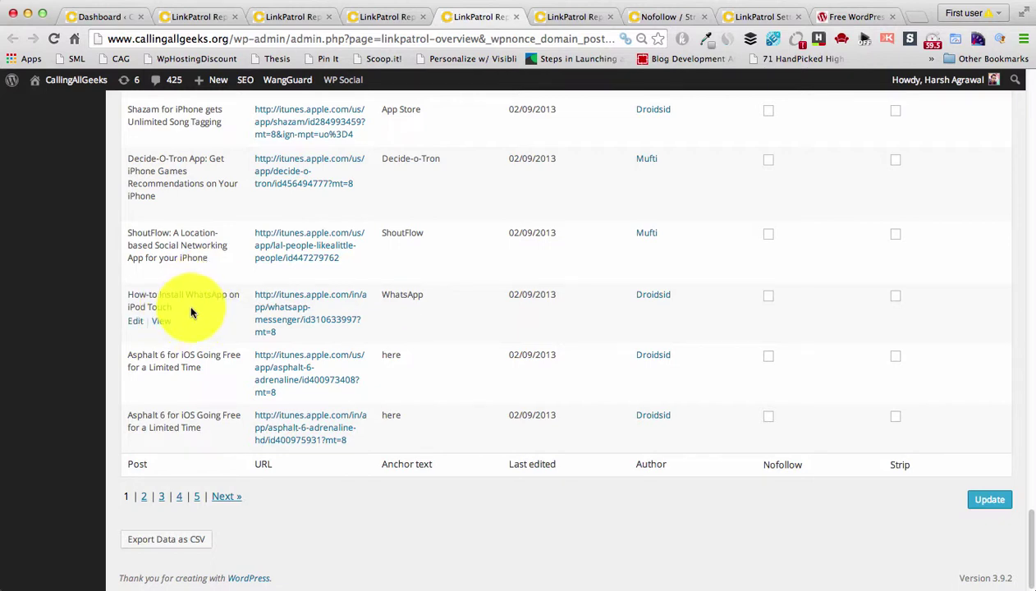
pyautogui.scroll(20, 191, 313)
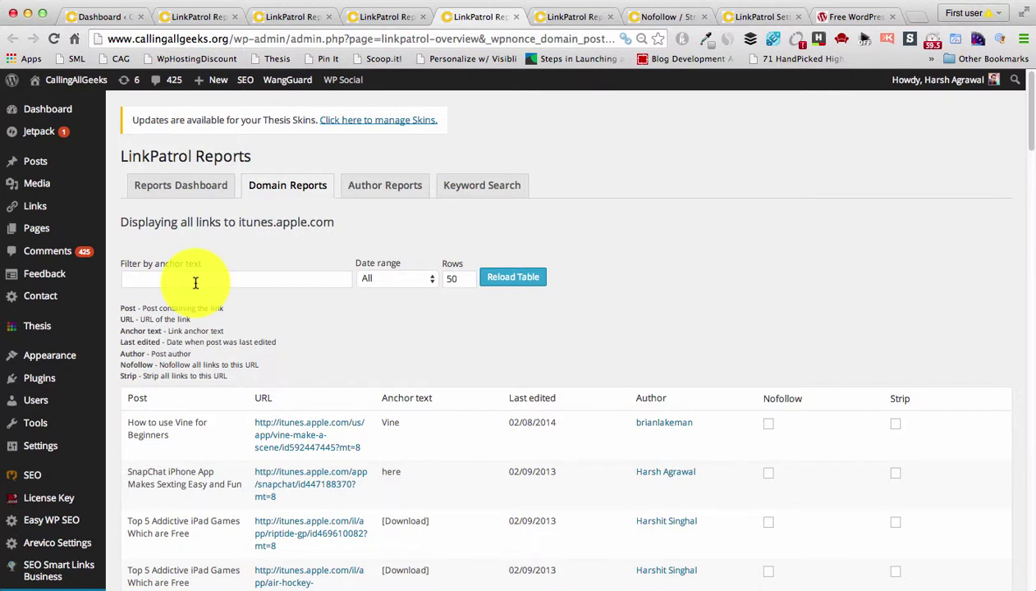
pyautogui.click(590, 8)
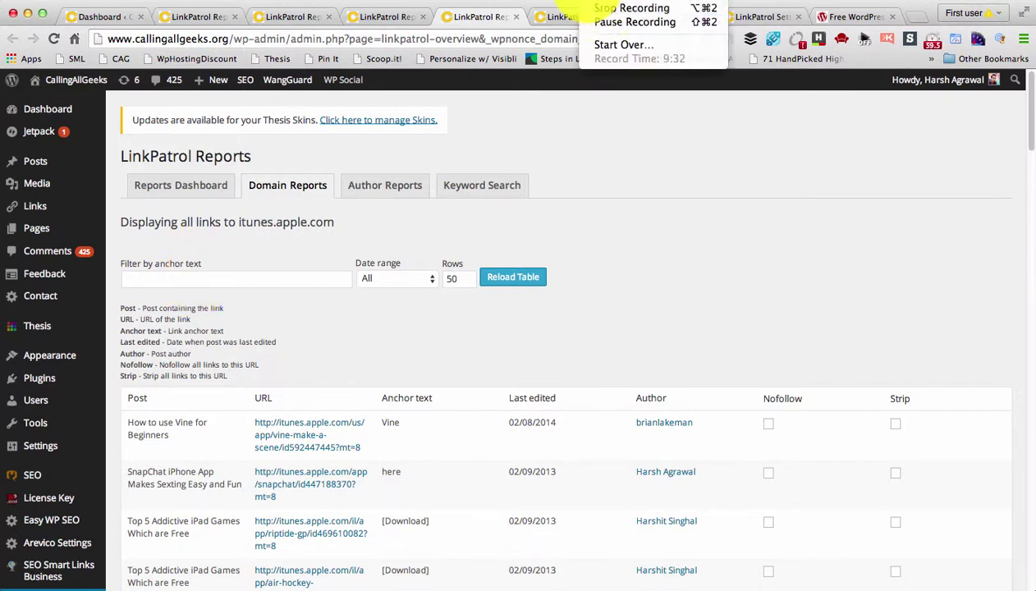